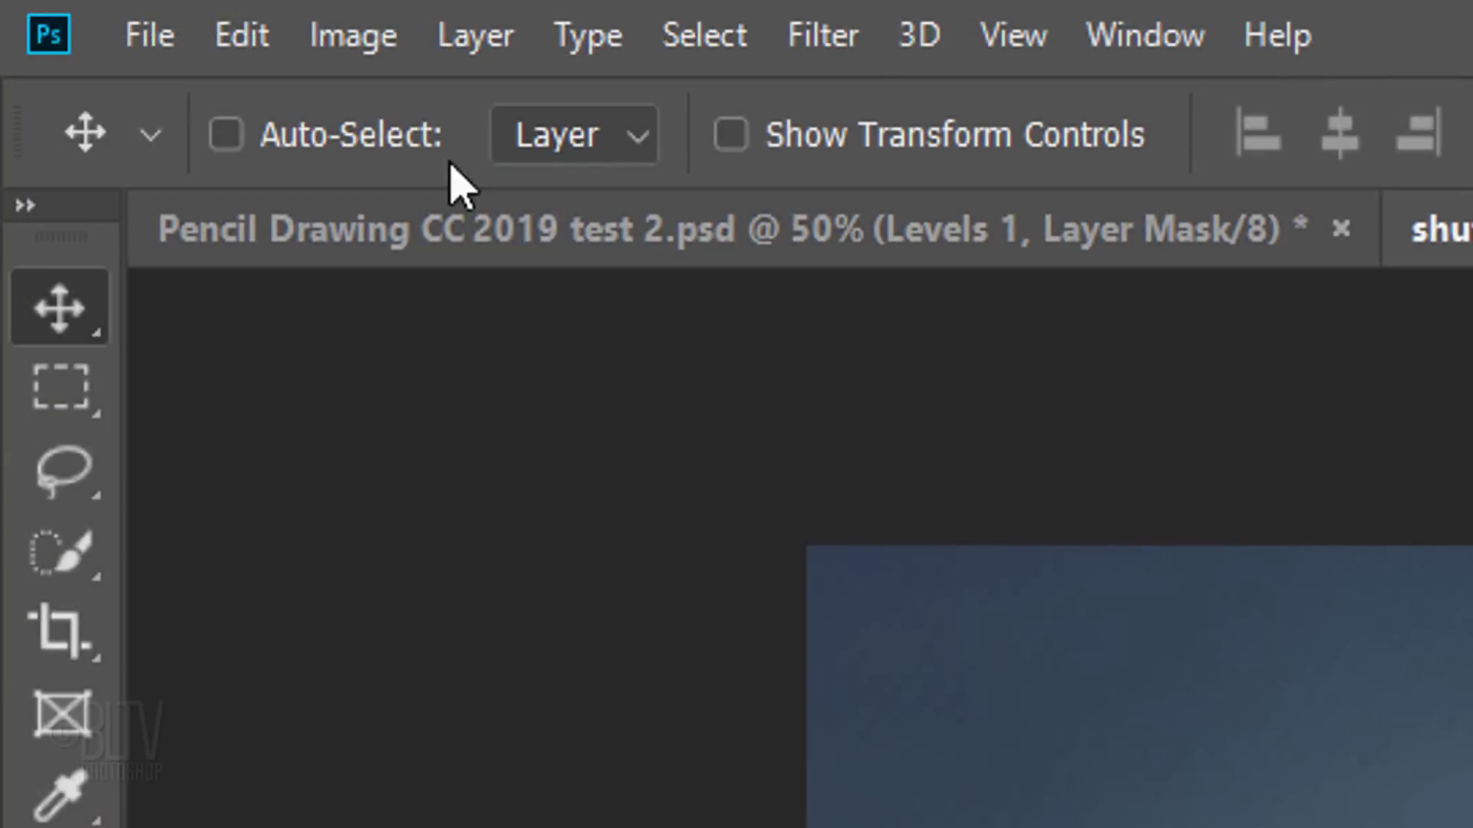
- Check the Image Size dialog and keep the existing image dimensions
{"action": "left_click", "coordinate": [100, 12]}
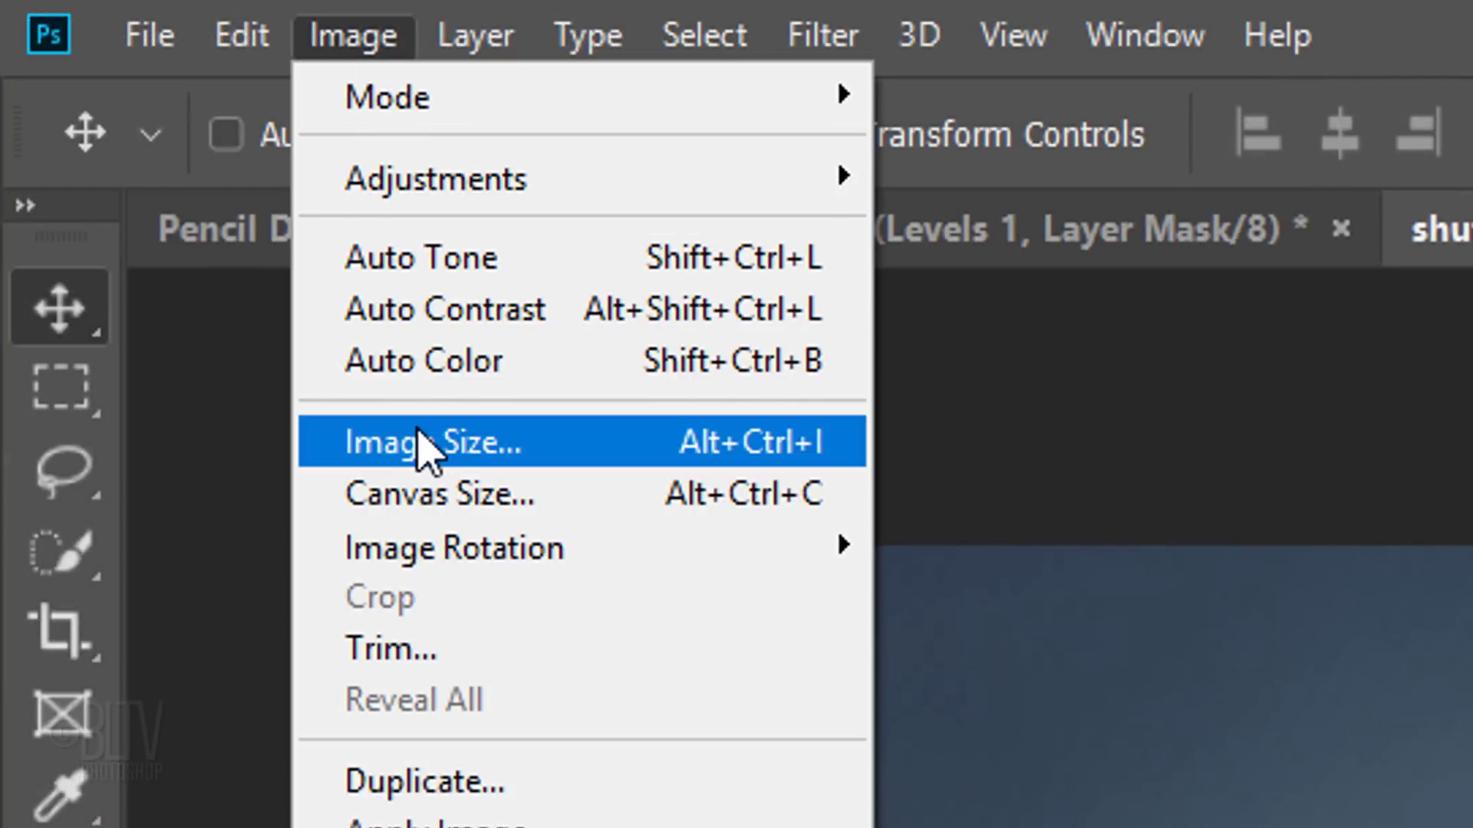
{"action": "left_click", "coordinate": [428, 450]}
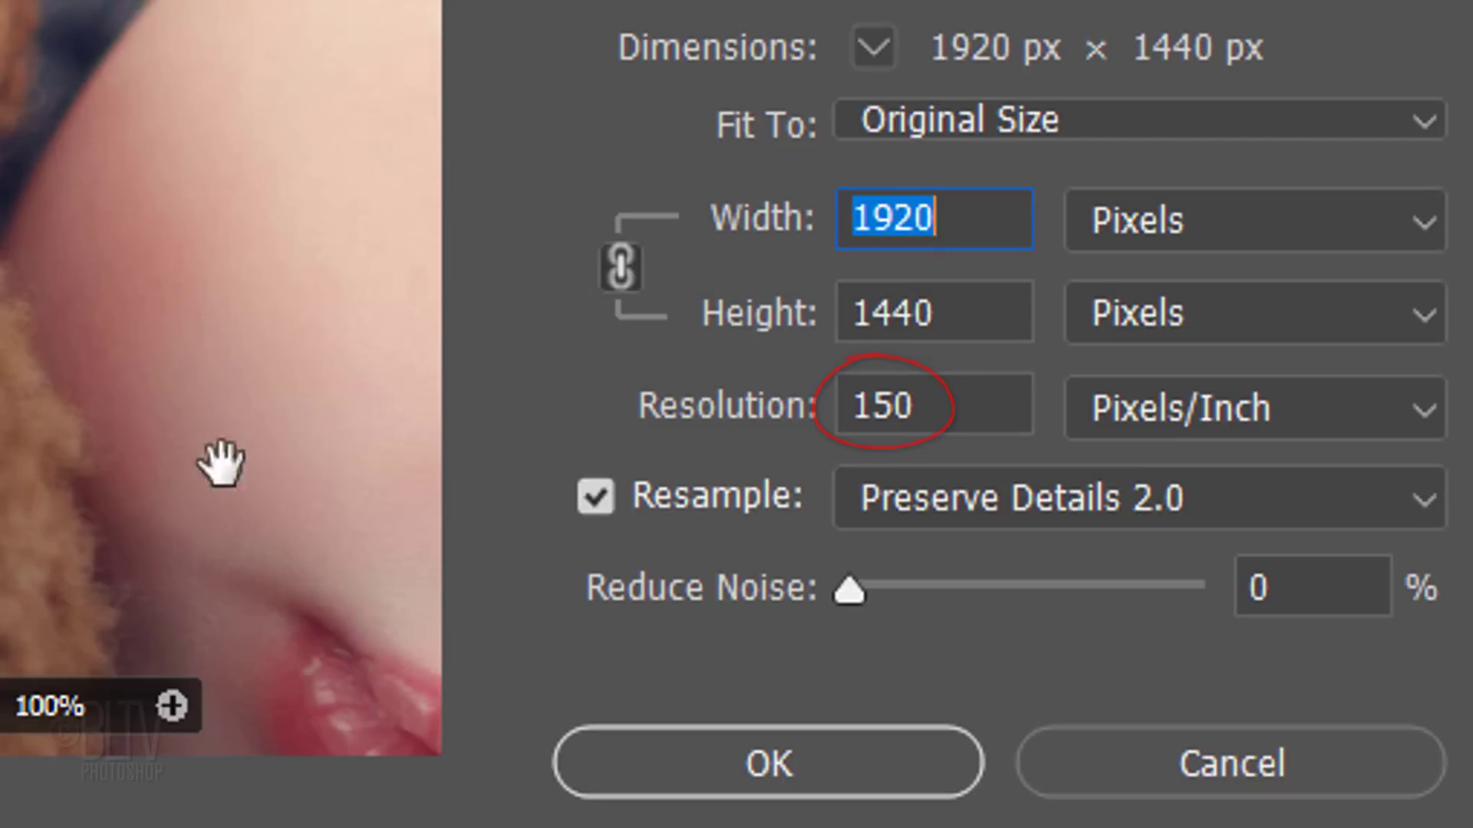
{"action": "left_click", "coordinate": [767, 769]}
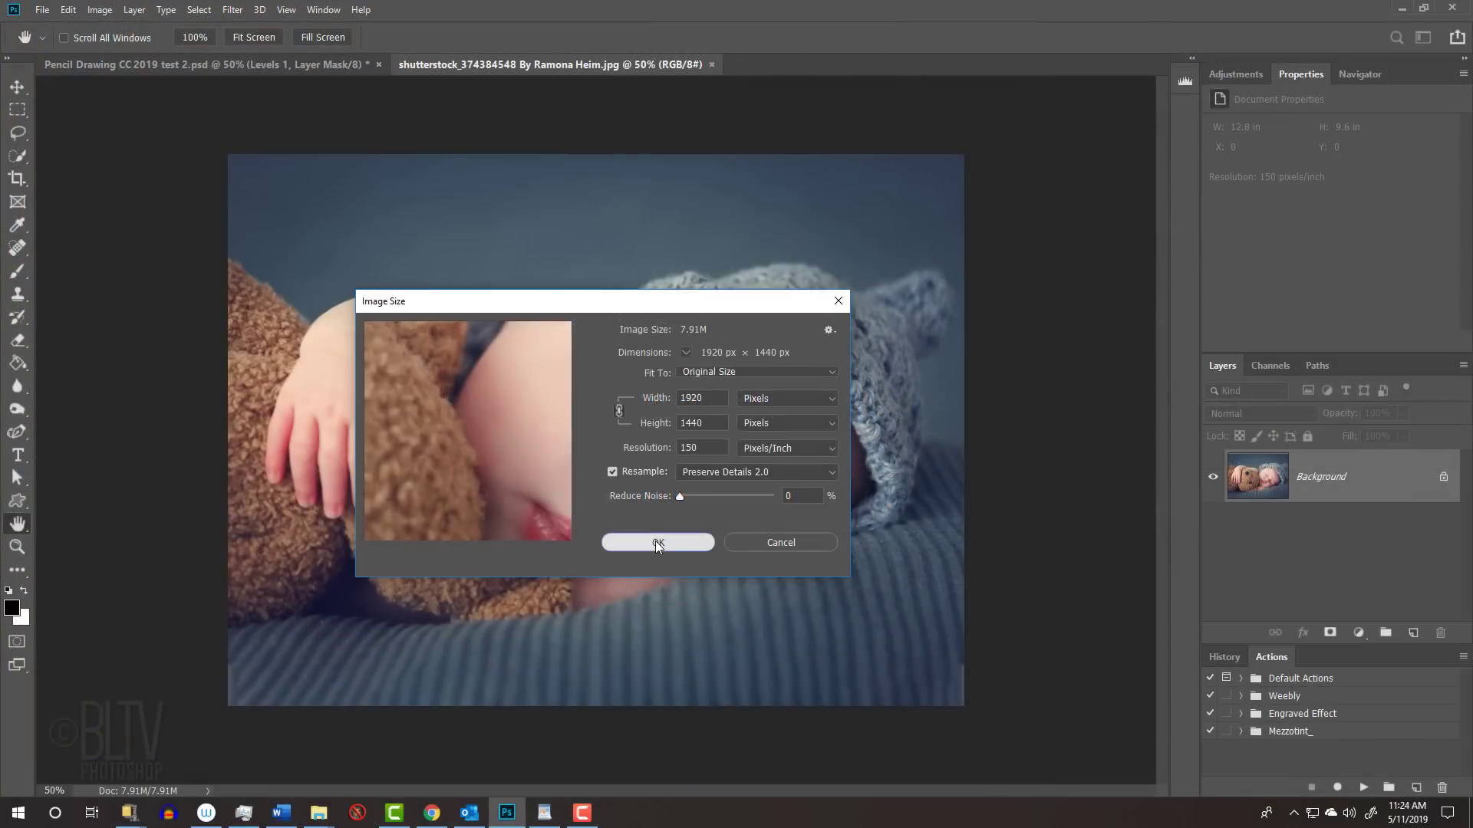
{"action": "left_click", "coordinate": [657, 543]}
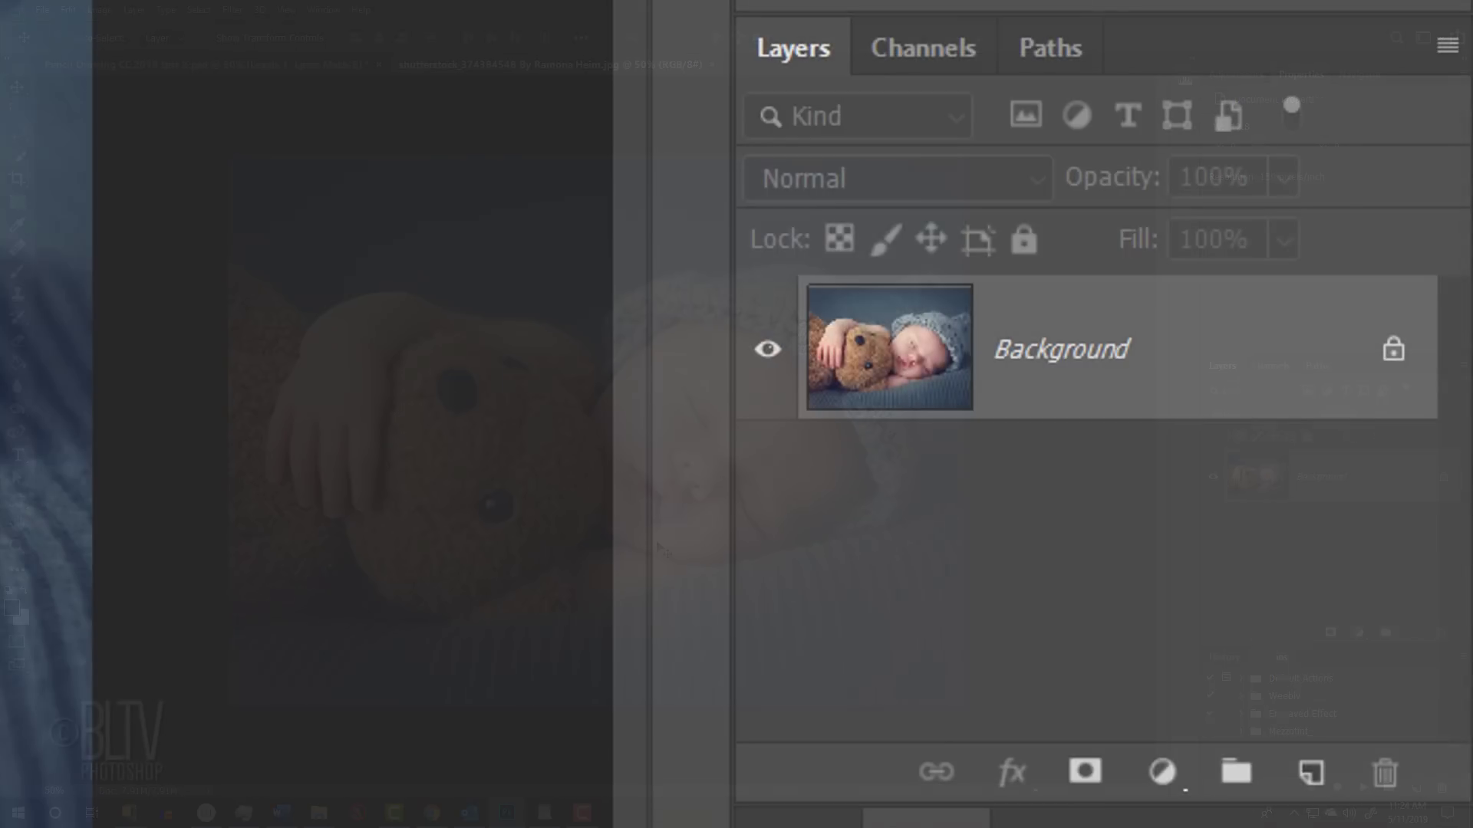
- Convert the photo layer to a smart object and duplicate it as Layer 0 copy
{"action": "left_click", "coordinate": [1446, 46]}
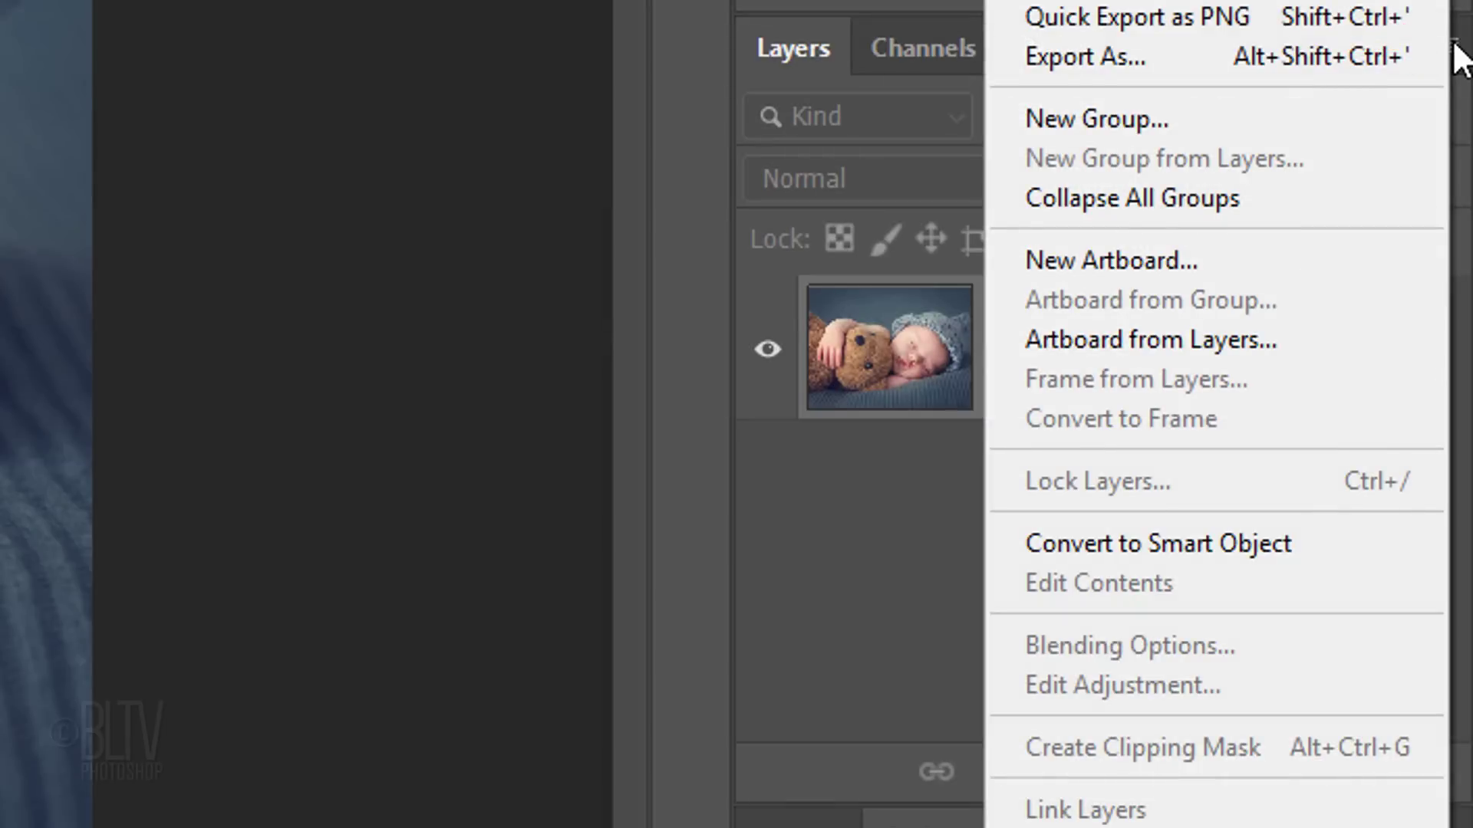
{"action": "left_click", "coordinate": [1123, 545]}
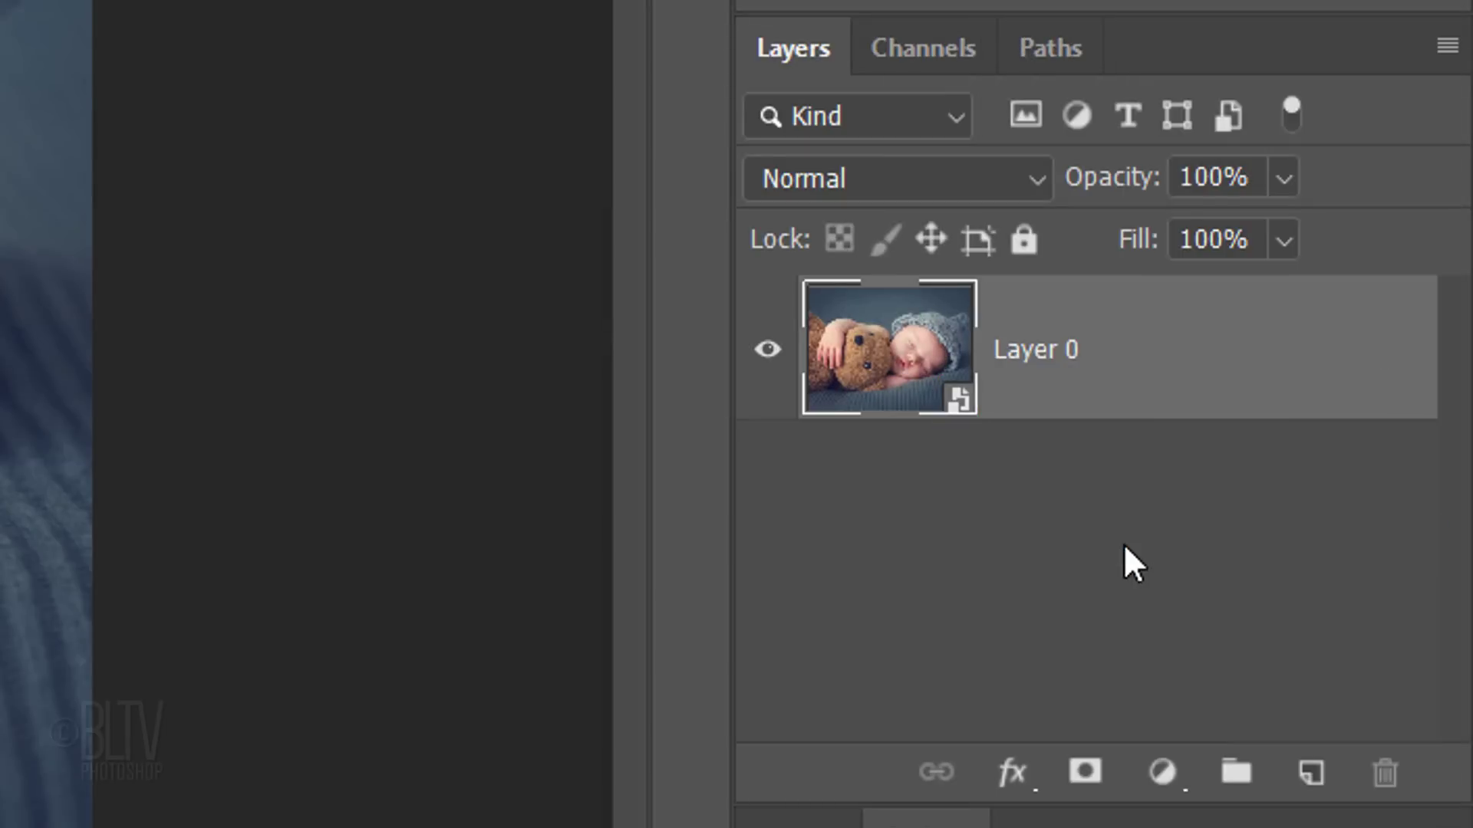
{"action": "key", "text": "ctrl+j"}
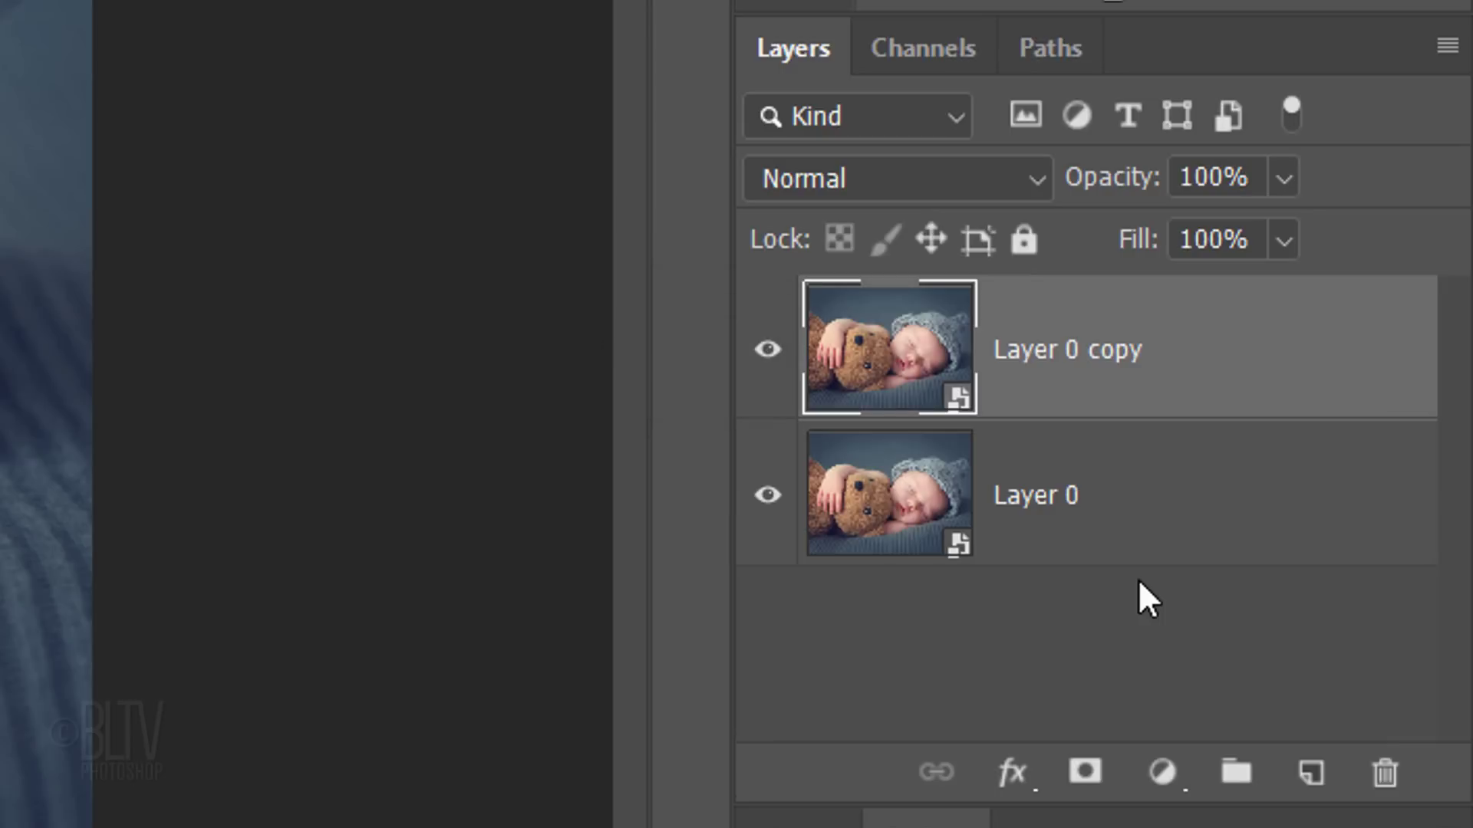
- Add a Black & White adjustment layer, hide Layer 0 copy, and select Layer 0
{"action": "left_click", "coordinate": [1162, 773]}
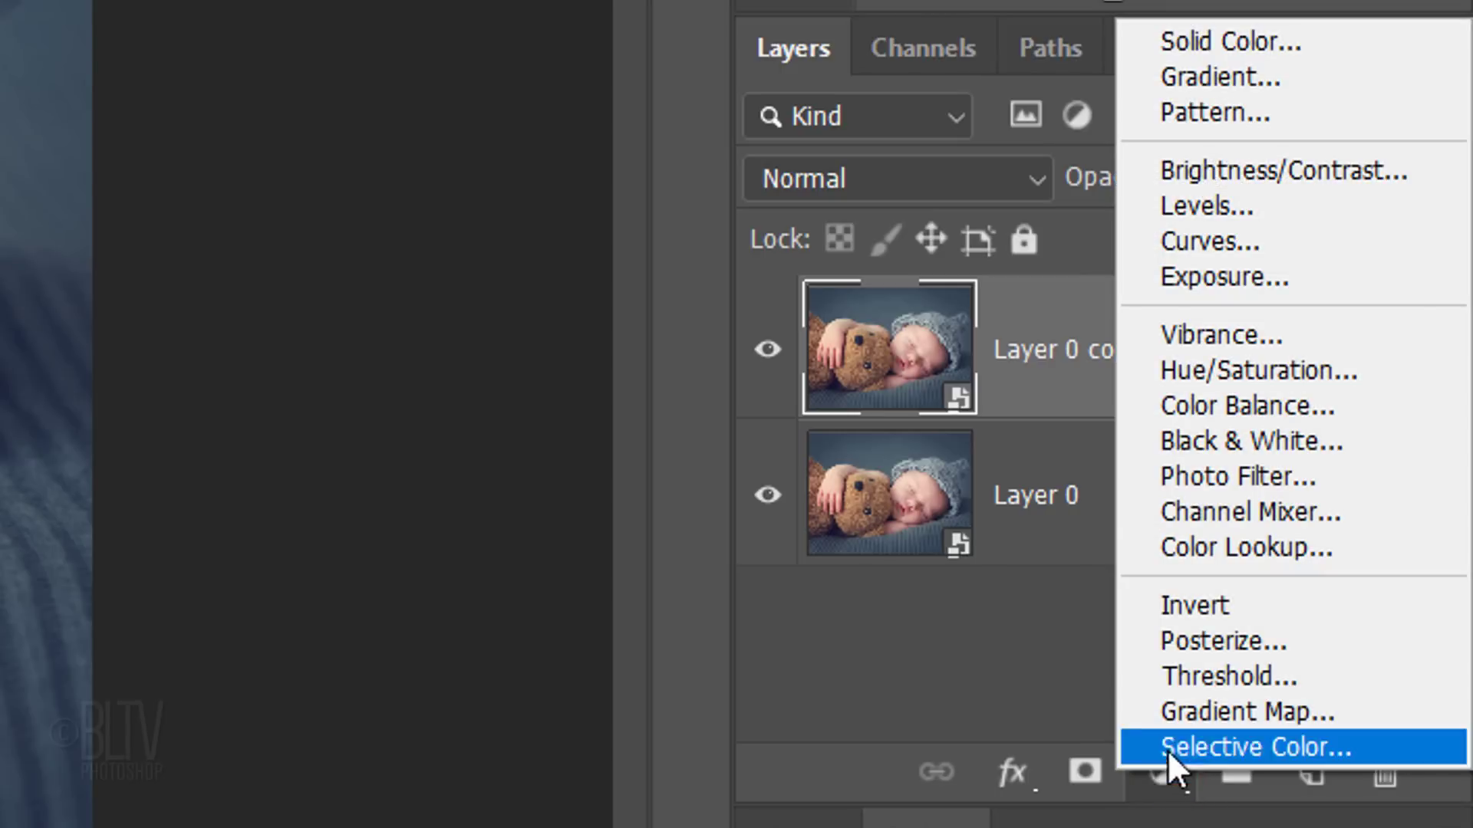
{"action": "left_click", "coordinate": [1223, 436]}
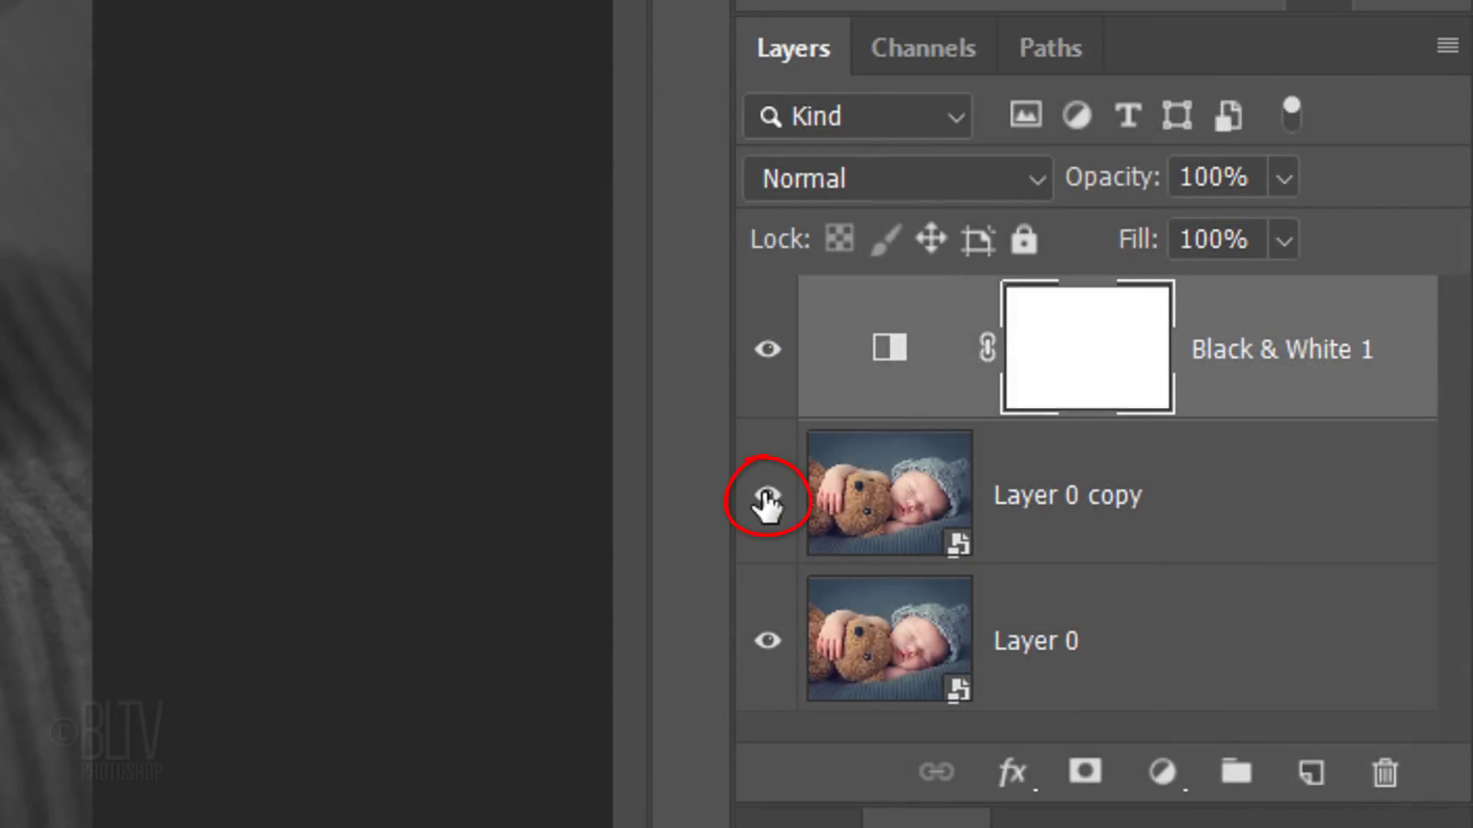
{"action": "left_click", "coordinate": [767, 495]}
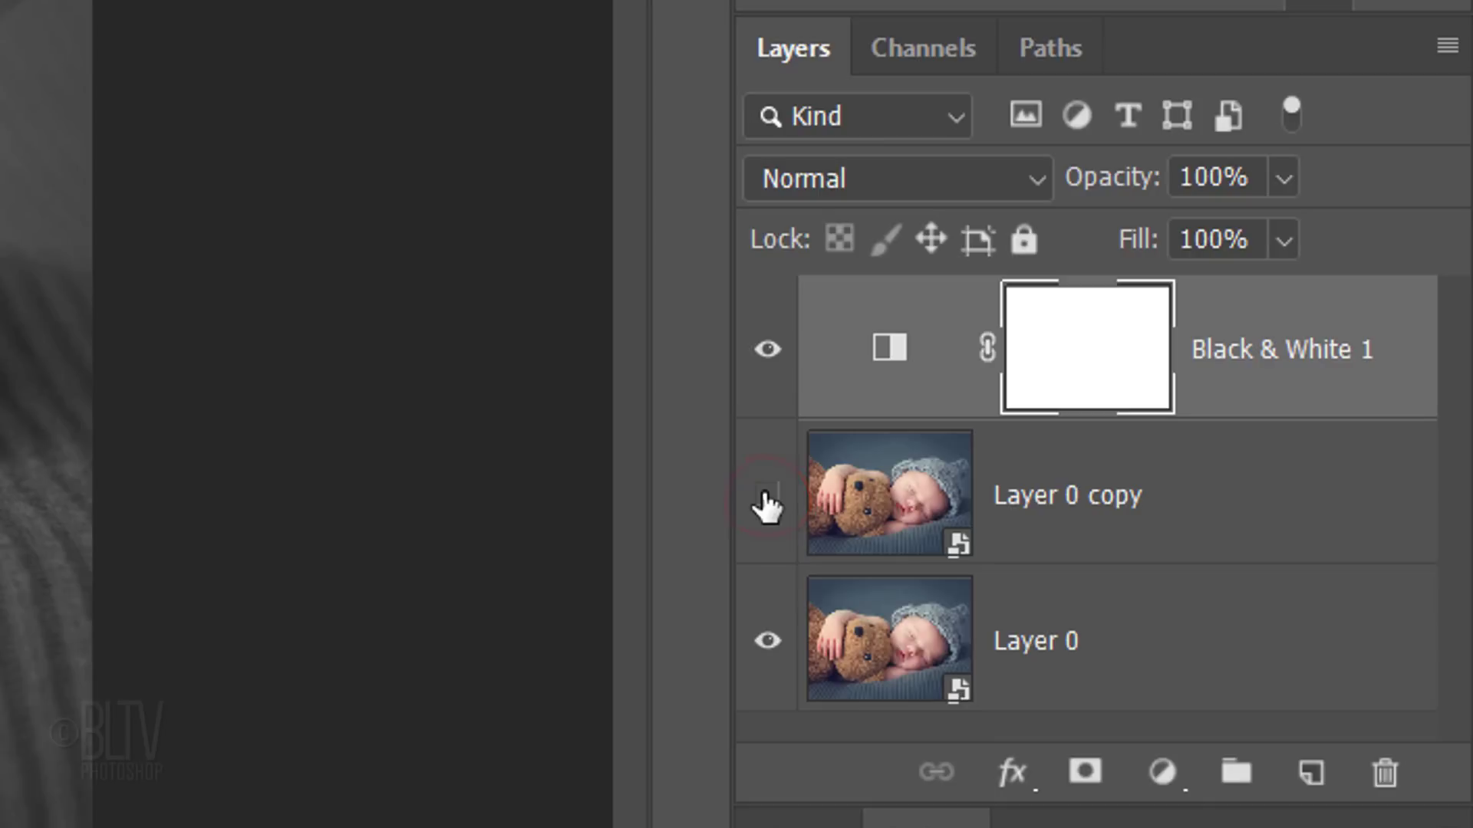
{"action": "left_click", "coordinate": [897, 648]}
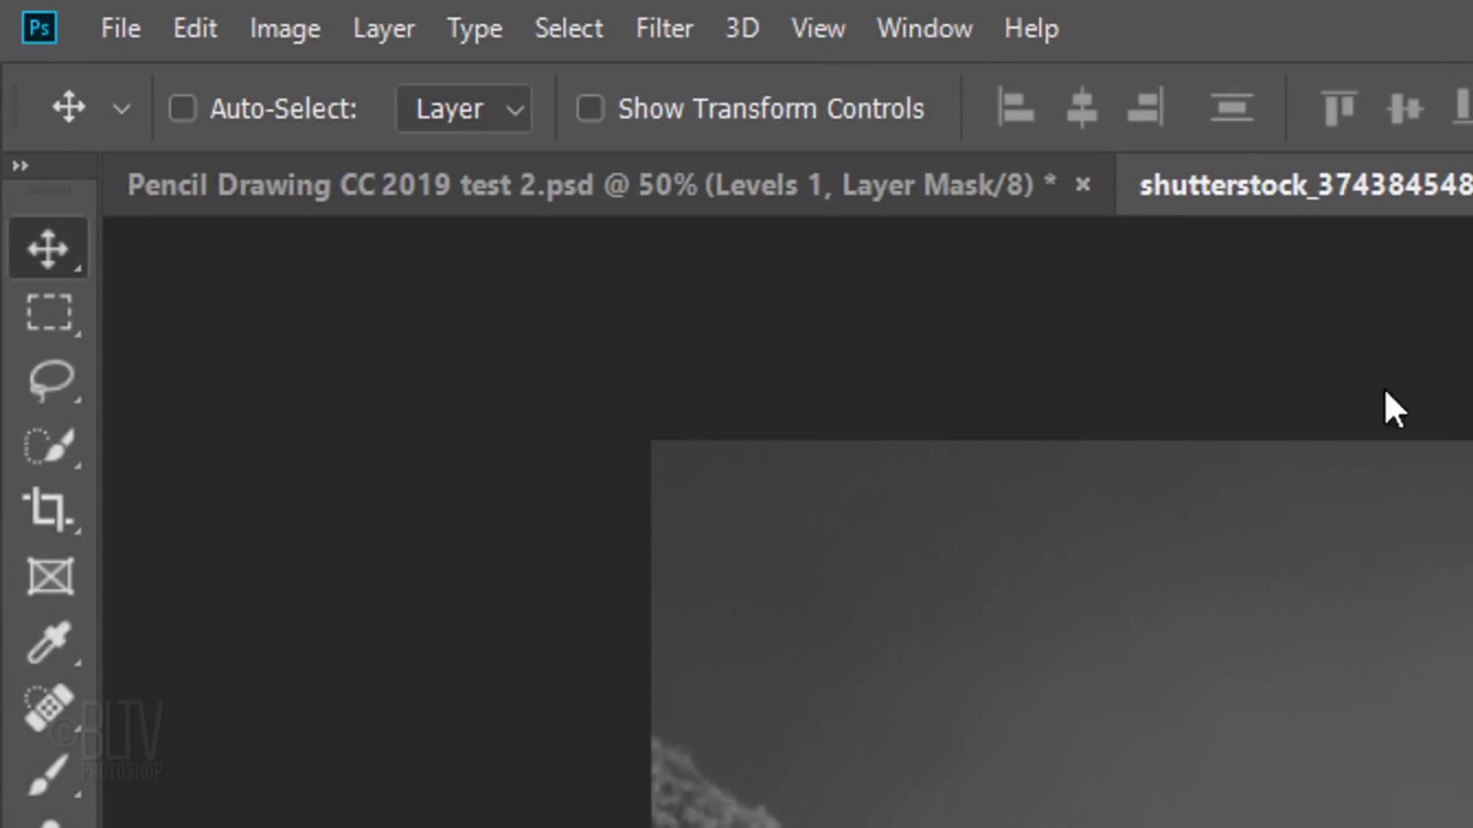
- Give Layer 0 Diffuse Glow plus a Sandstone Texturizer (scaling 100, relief 4) in the Filter Gallery
{"action": "left_click", "coordinate": [665, 28]}
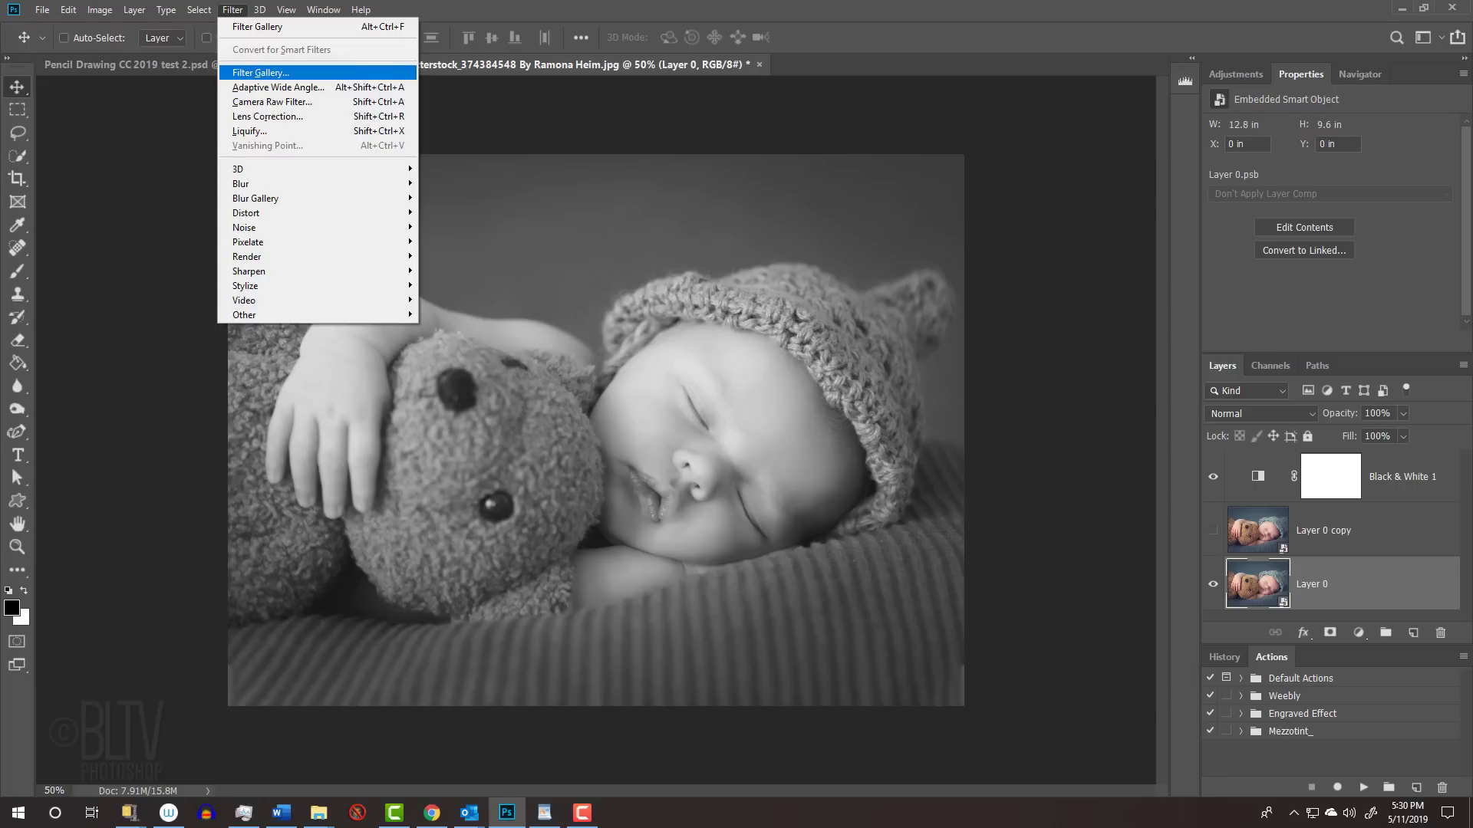
{"action": "left_click", "coordinate": [722, 206]}
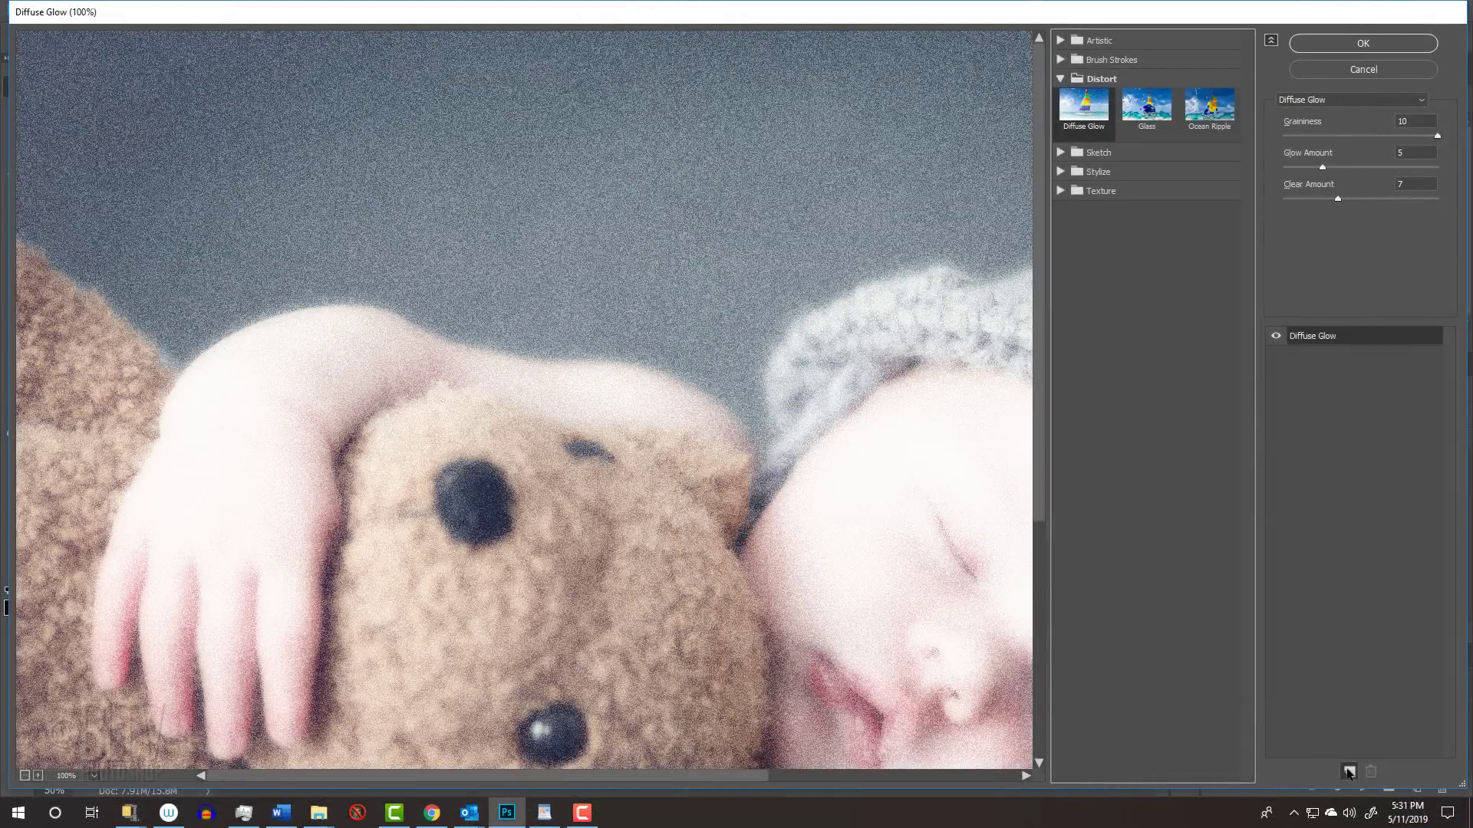
{"action": "left_click", "coordinate": [1348, 773]}
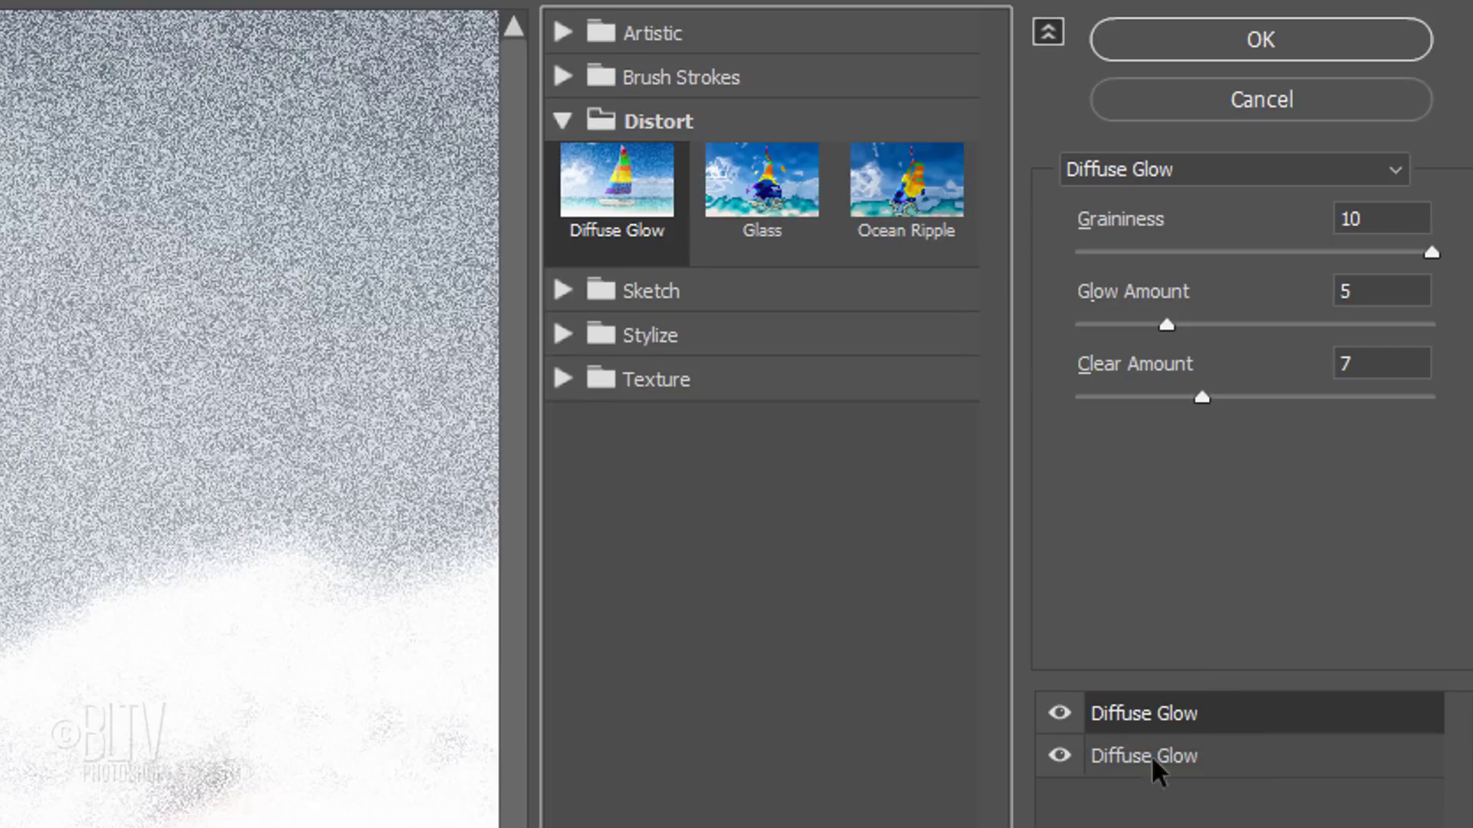
{"action": "left_click", "coordinate": [1177, 691]}
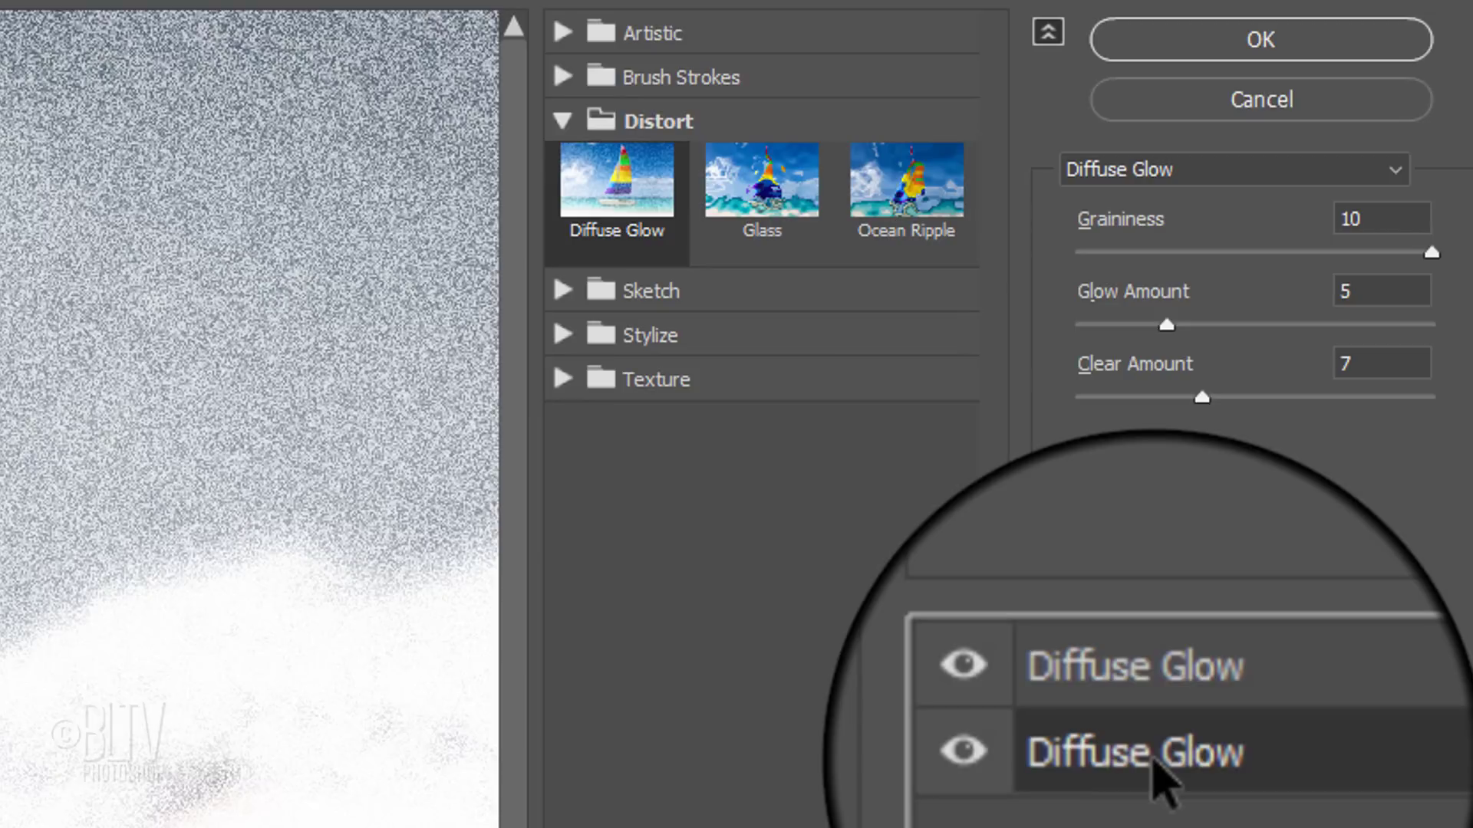
{"action": "left_click", "coordinate": [560, 380]}
{"action": "left_click", "coordinate": [889, 562]}
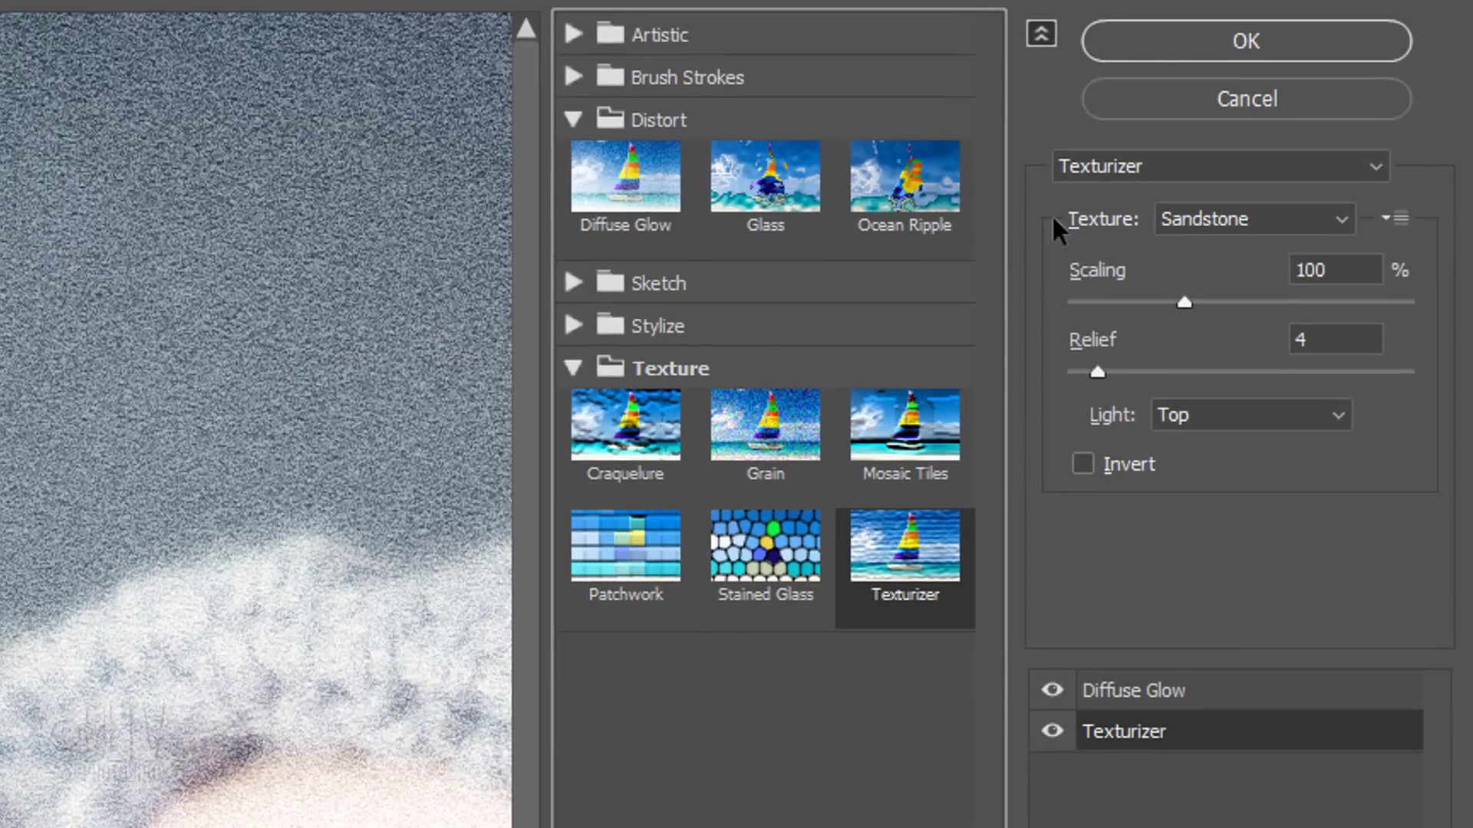
{"action": "left_click", "coordinate": [1174, 38]}
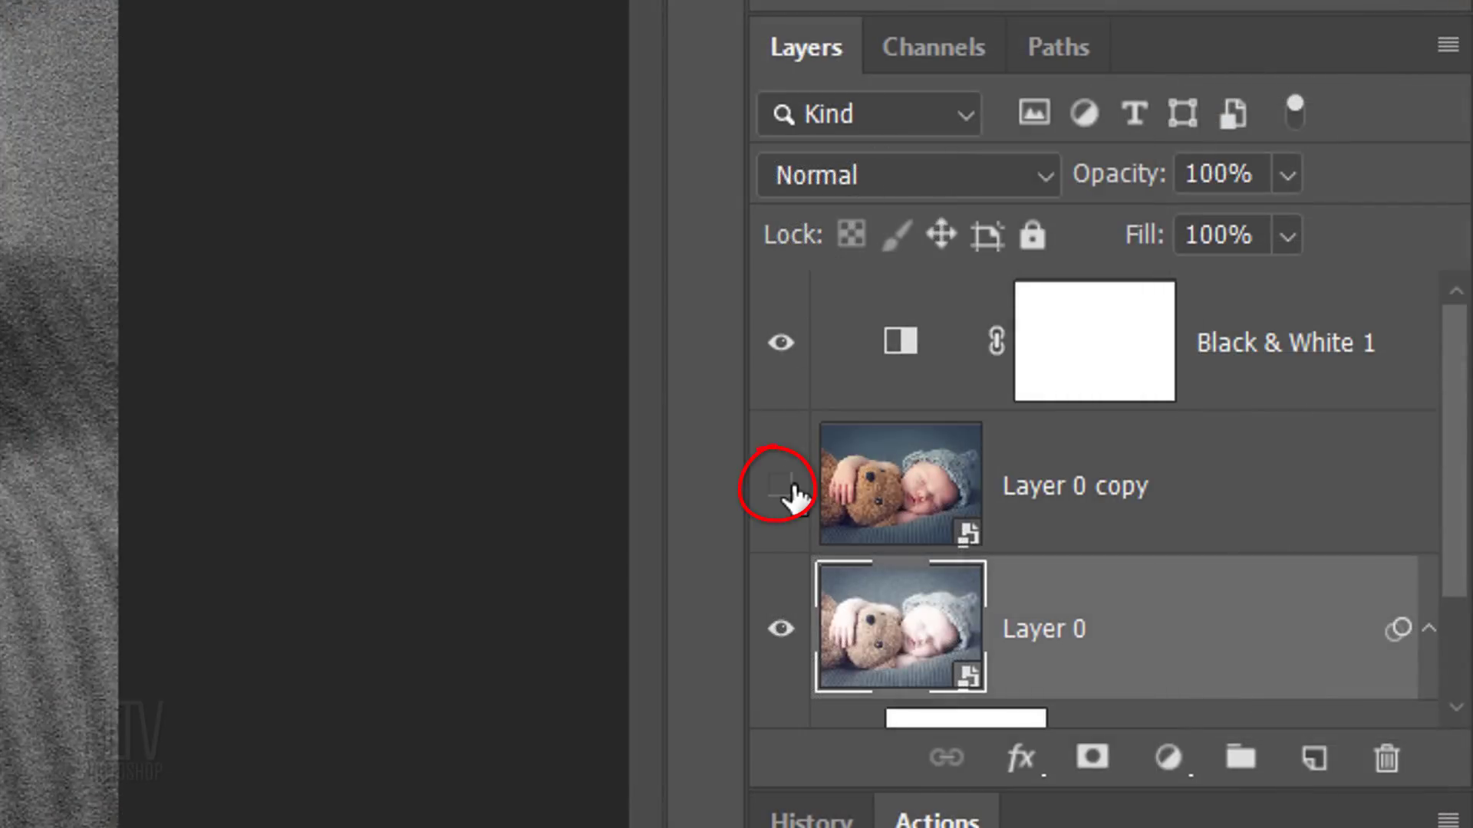
- Show and select Layer 0 copy, then hide Diffuse Glow and Texturizer in the Filter Gallery
{"action": "left_click", "coordinate": [782, 485]}
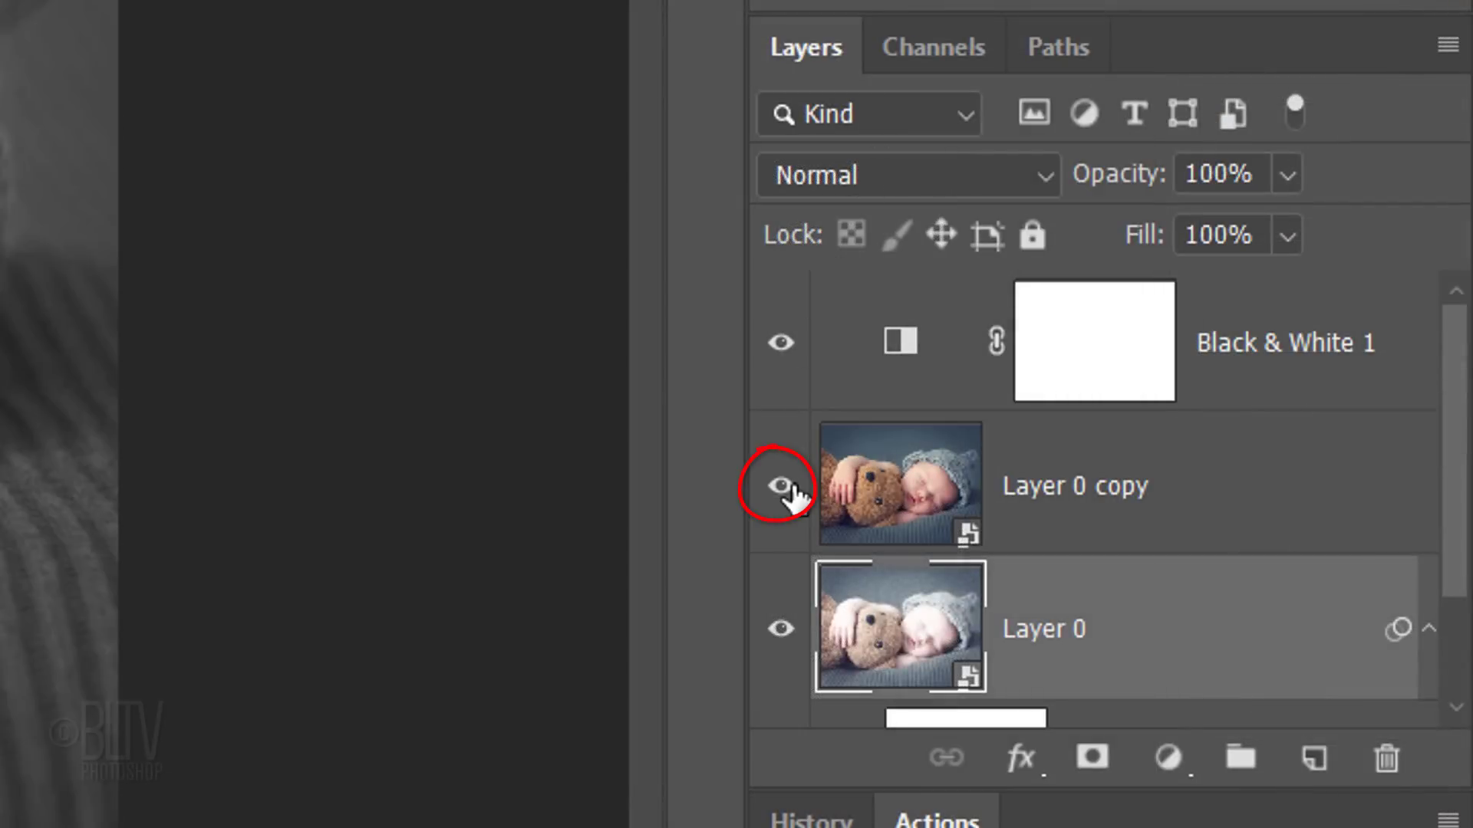
{"action": "left_click", "coordinate": [886, 501]}
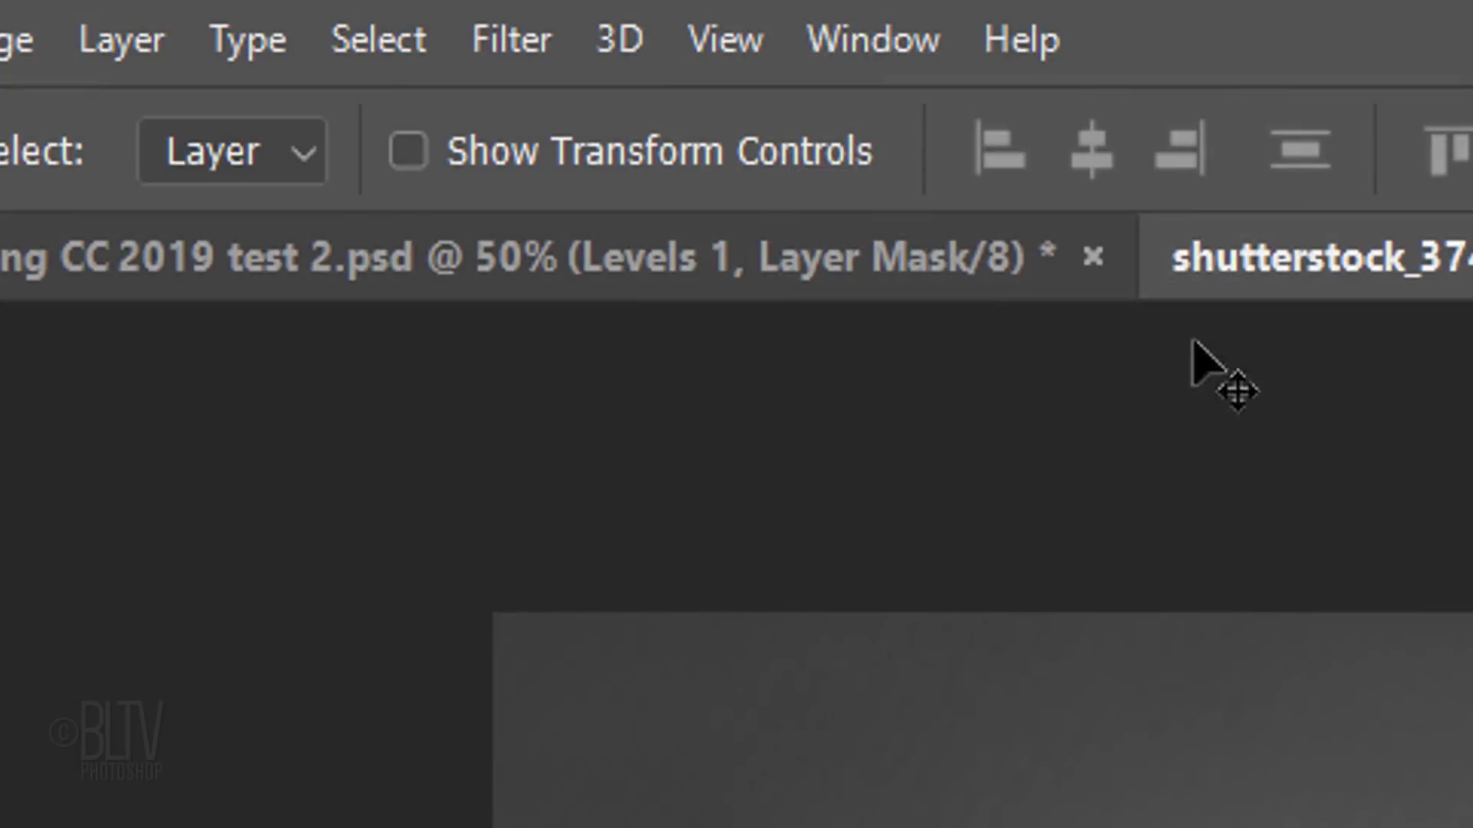
{"action": "left_click", "coordinate": [523, 44]}
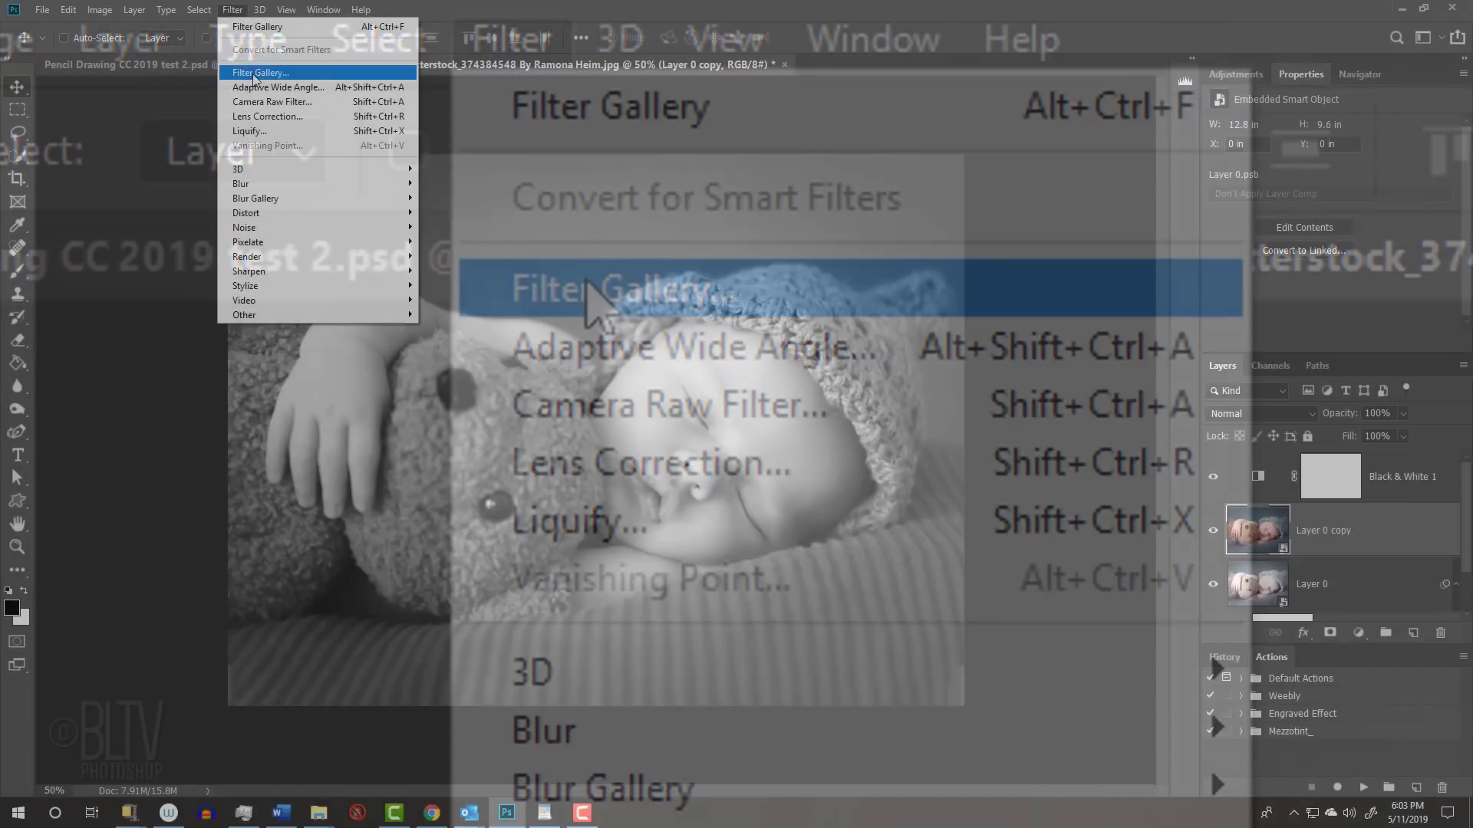
{"action": "left_click", "coordinate": [587, 282]}
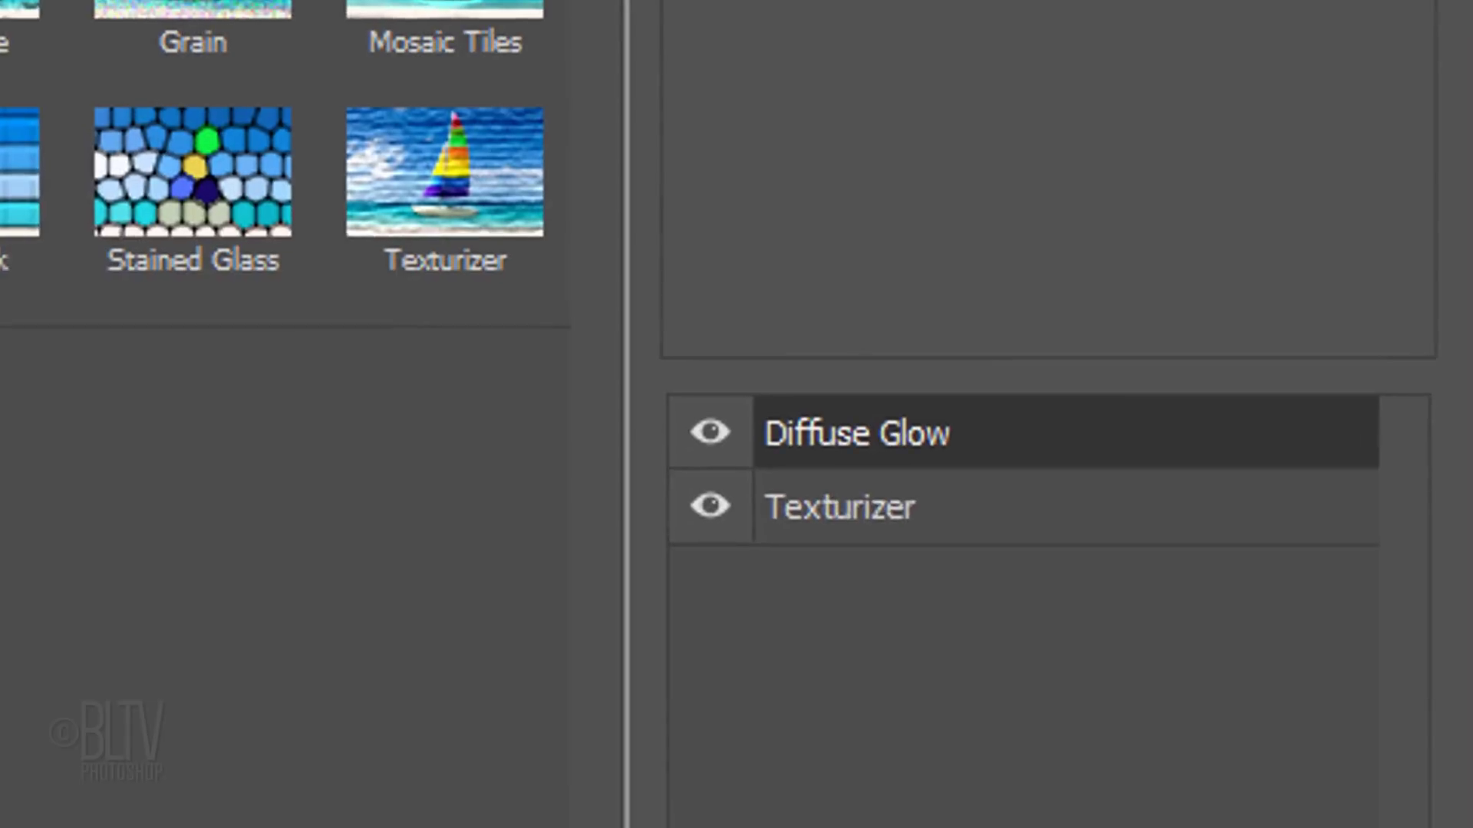
{"action": "left_click", "coordinate": [684, 440]}
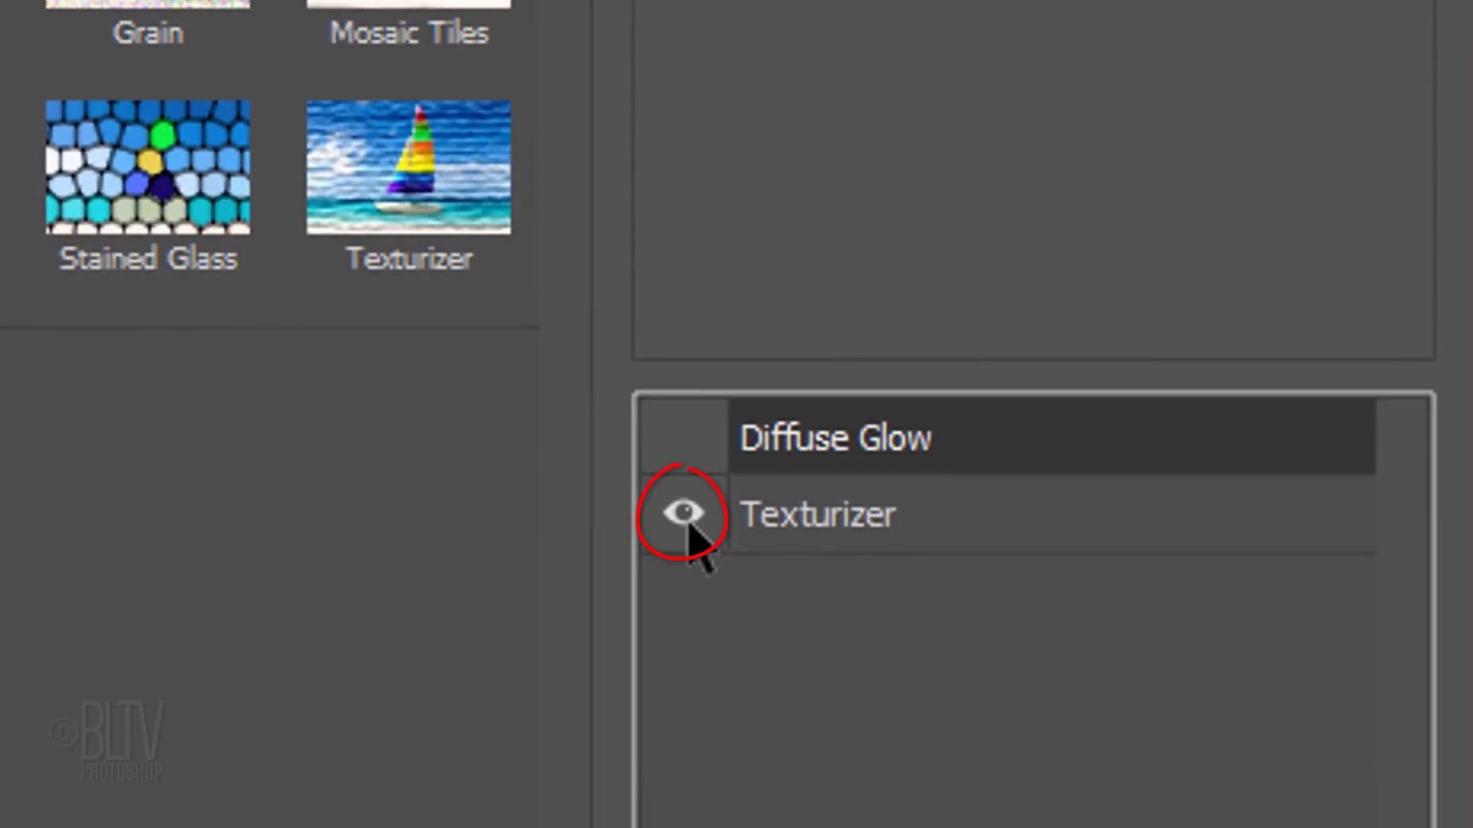
{"action": "left_click", "coordinate": [683, 515]}
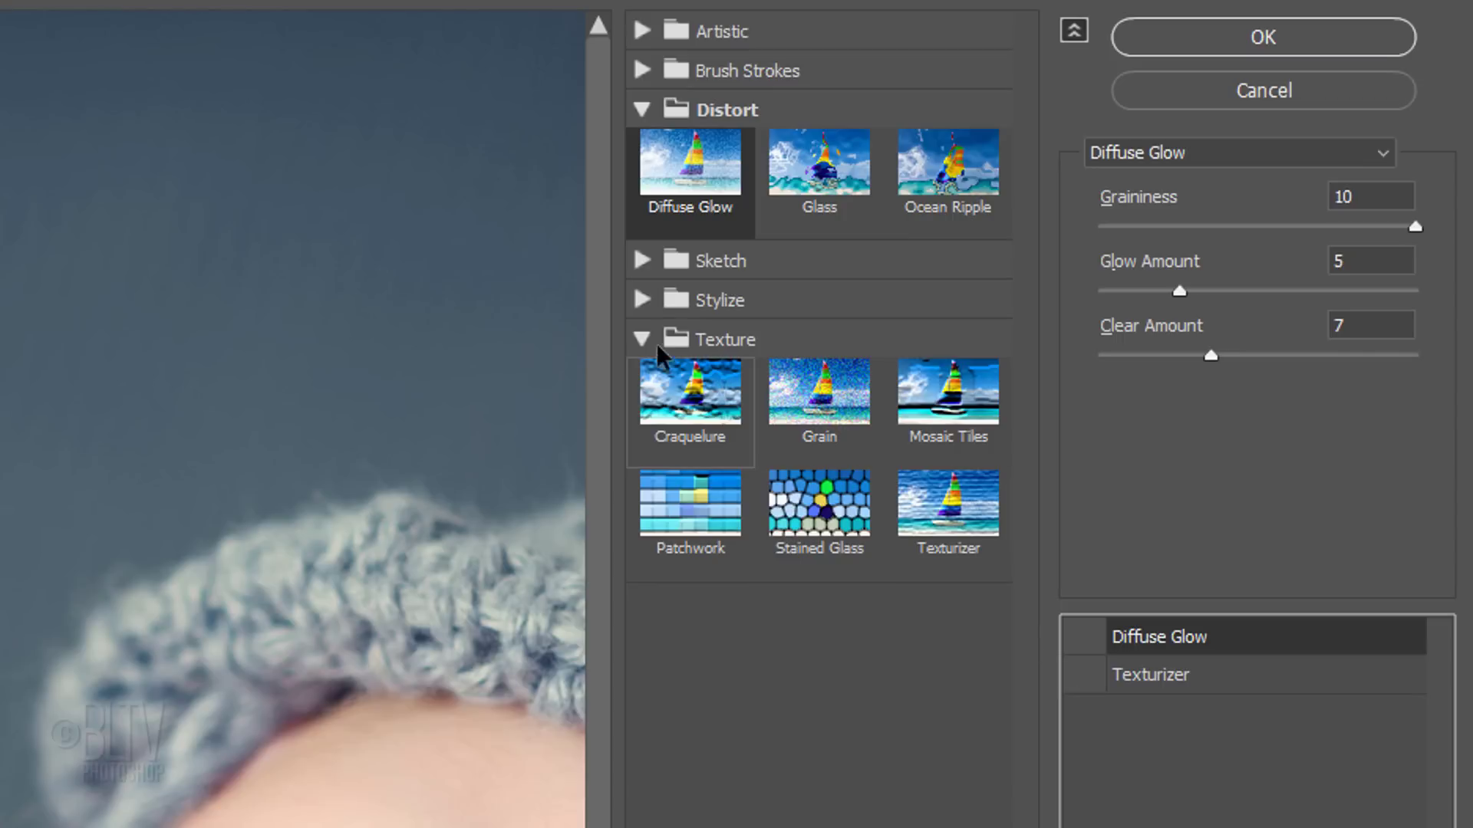
- Apply Glowing Edges with Edge Brightness 20 and Smoothness 15
{"action": "left_click", "coordinate": [644, 302]}
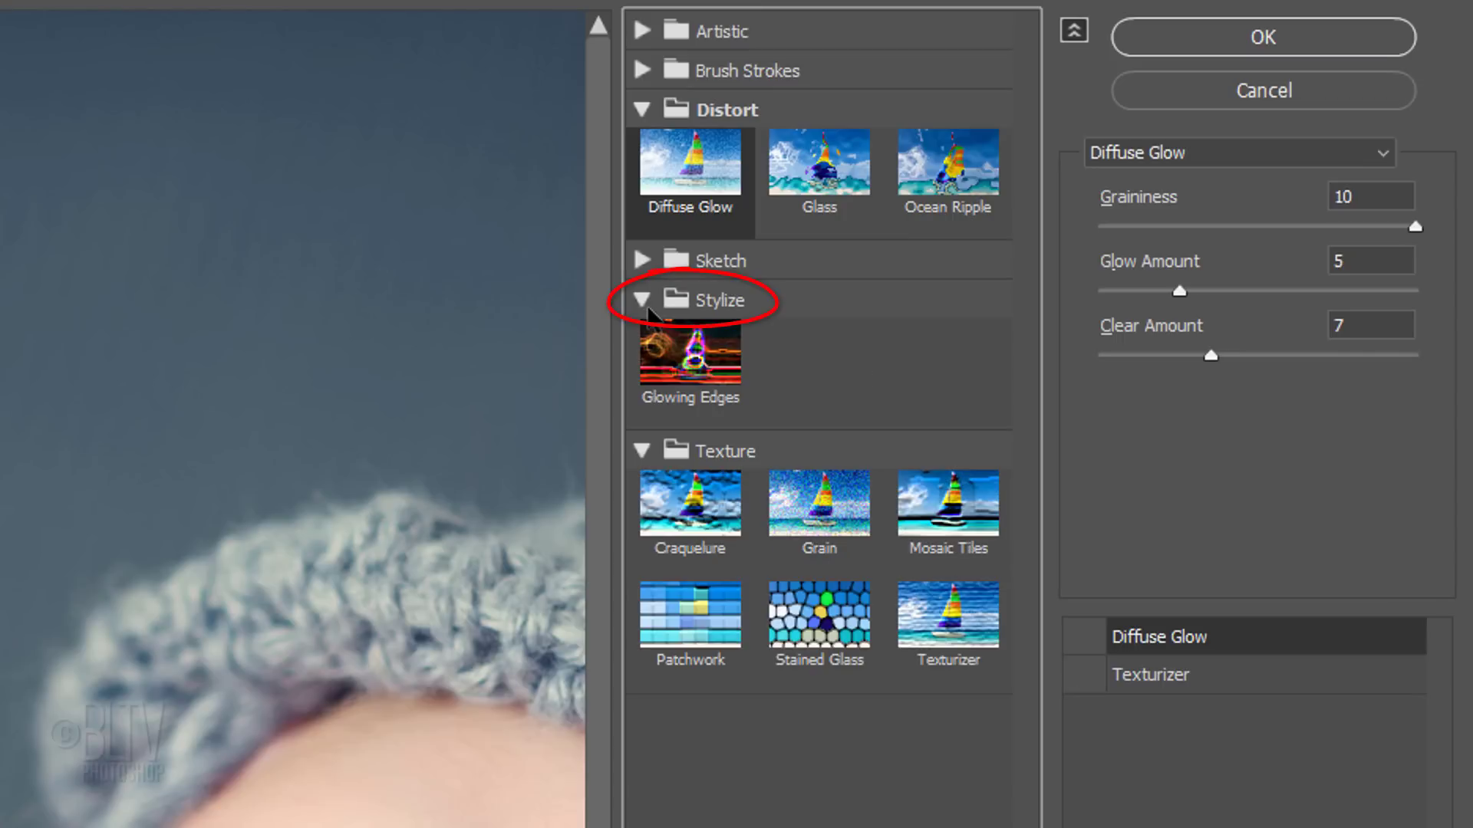
{"action": "left_click", "coordinate": [689, 361]}
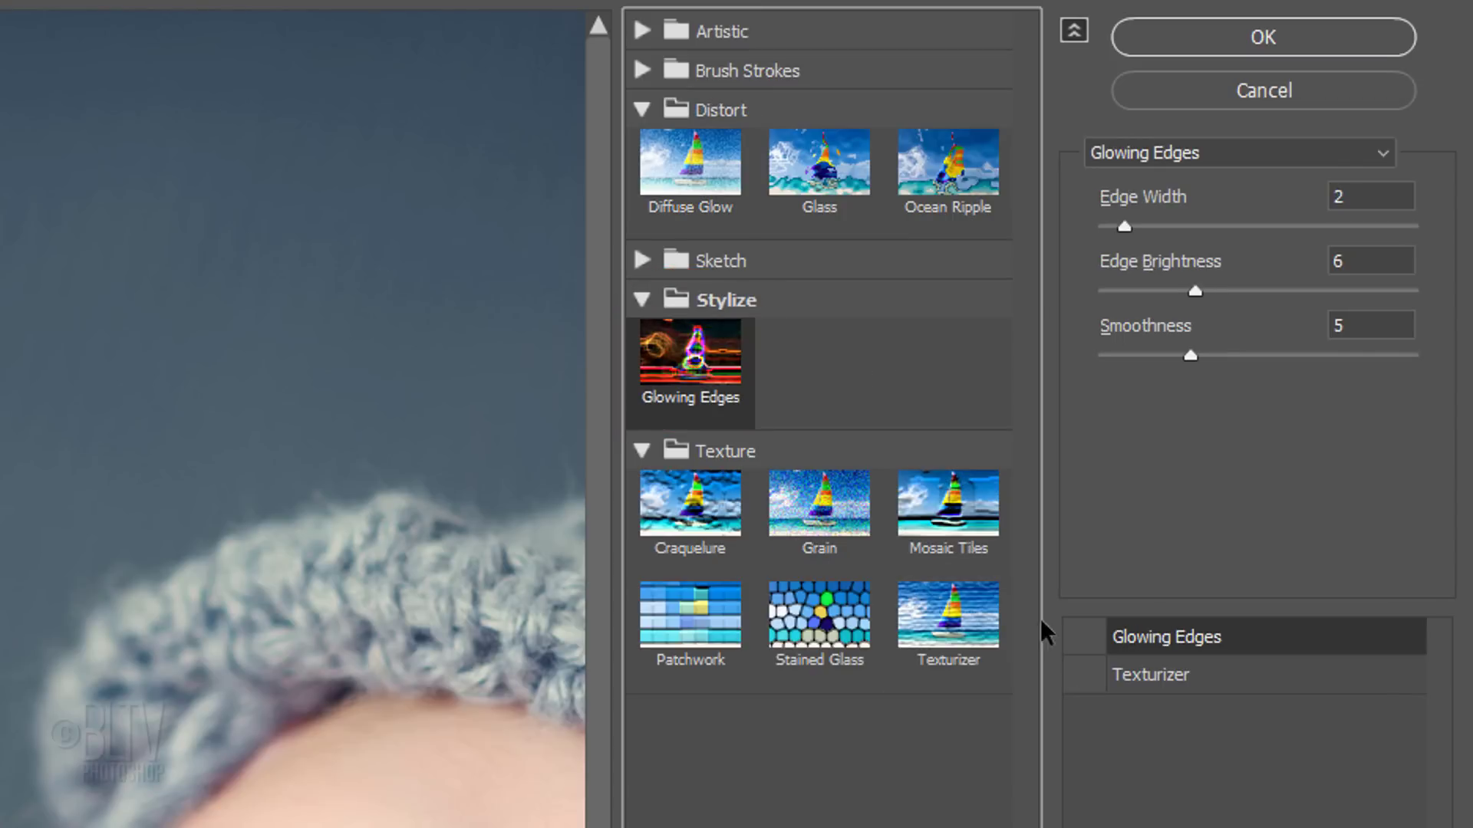
{"action": "left_click", "coordinate": [1083, 636]}
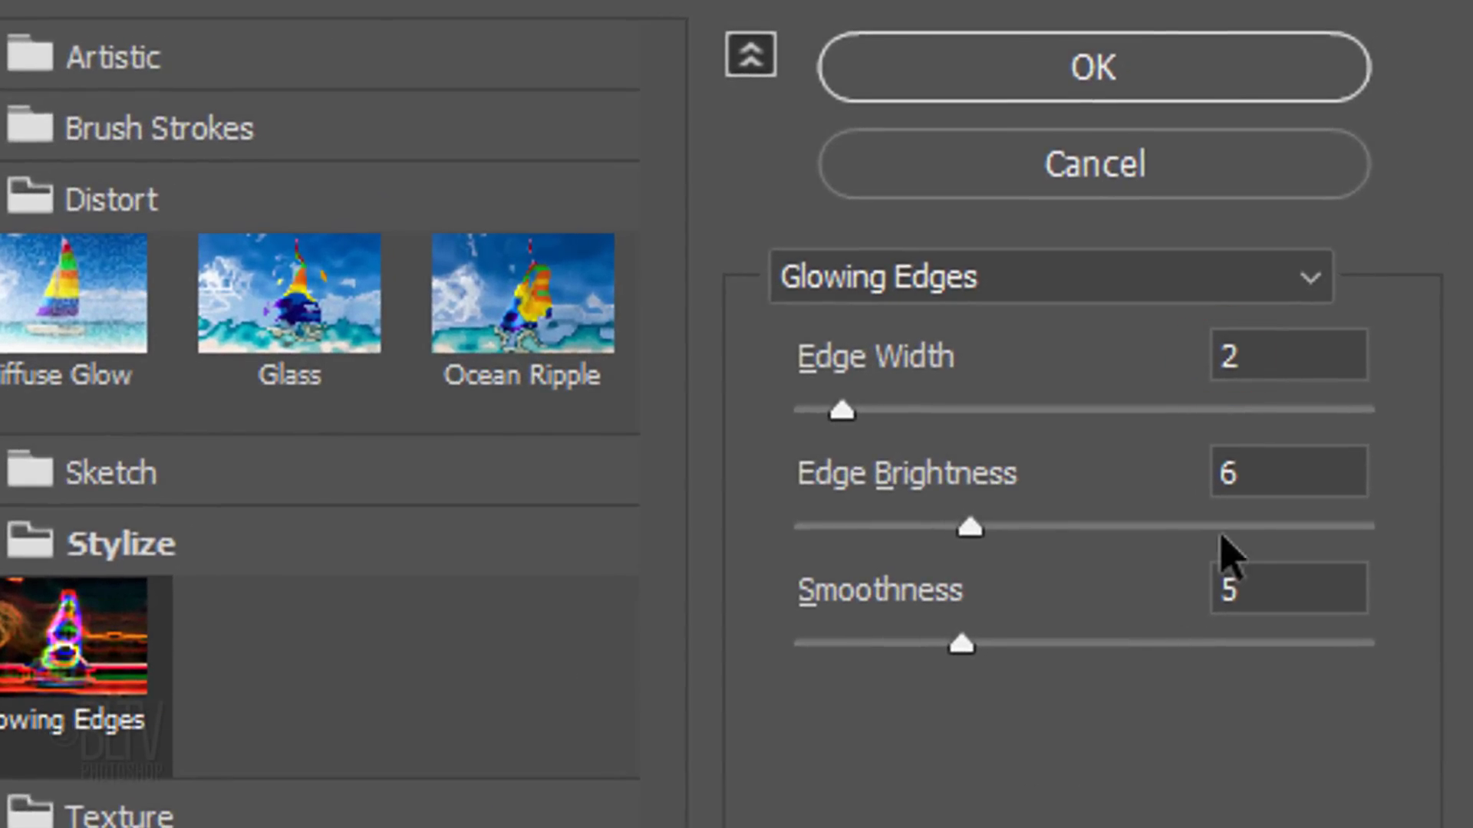
{"action": "left_click", "coordinate": [1263, 471]}
{"action": "left_click_drag", "start_coordinate": [1001, 475], "coordinate": [1035, 477]}
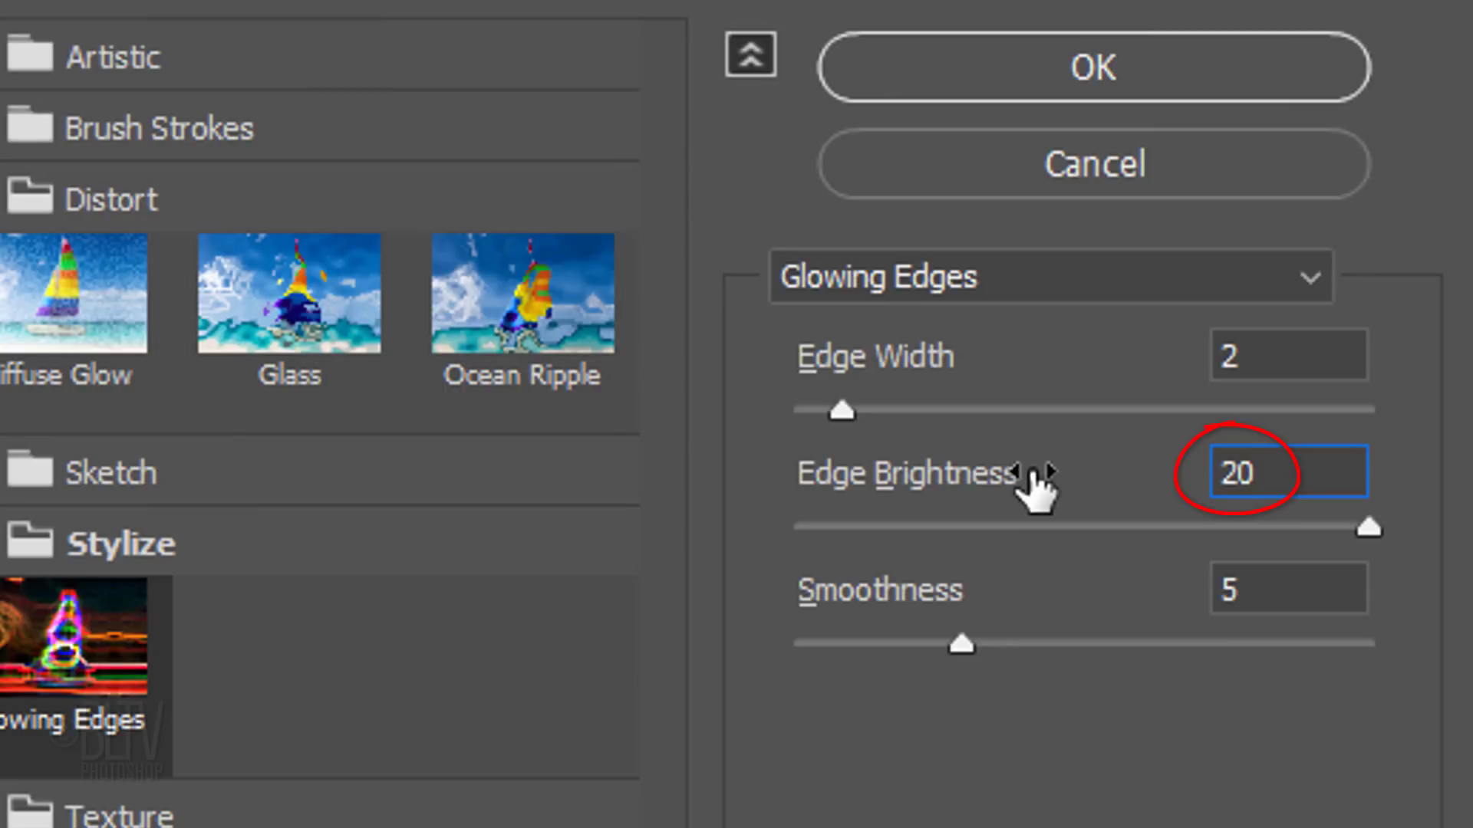
{"action": "left_click", "coordinate": [1266, 589]}
{"action": "type", "text": "1"}
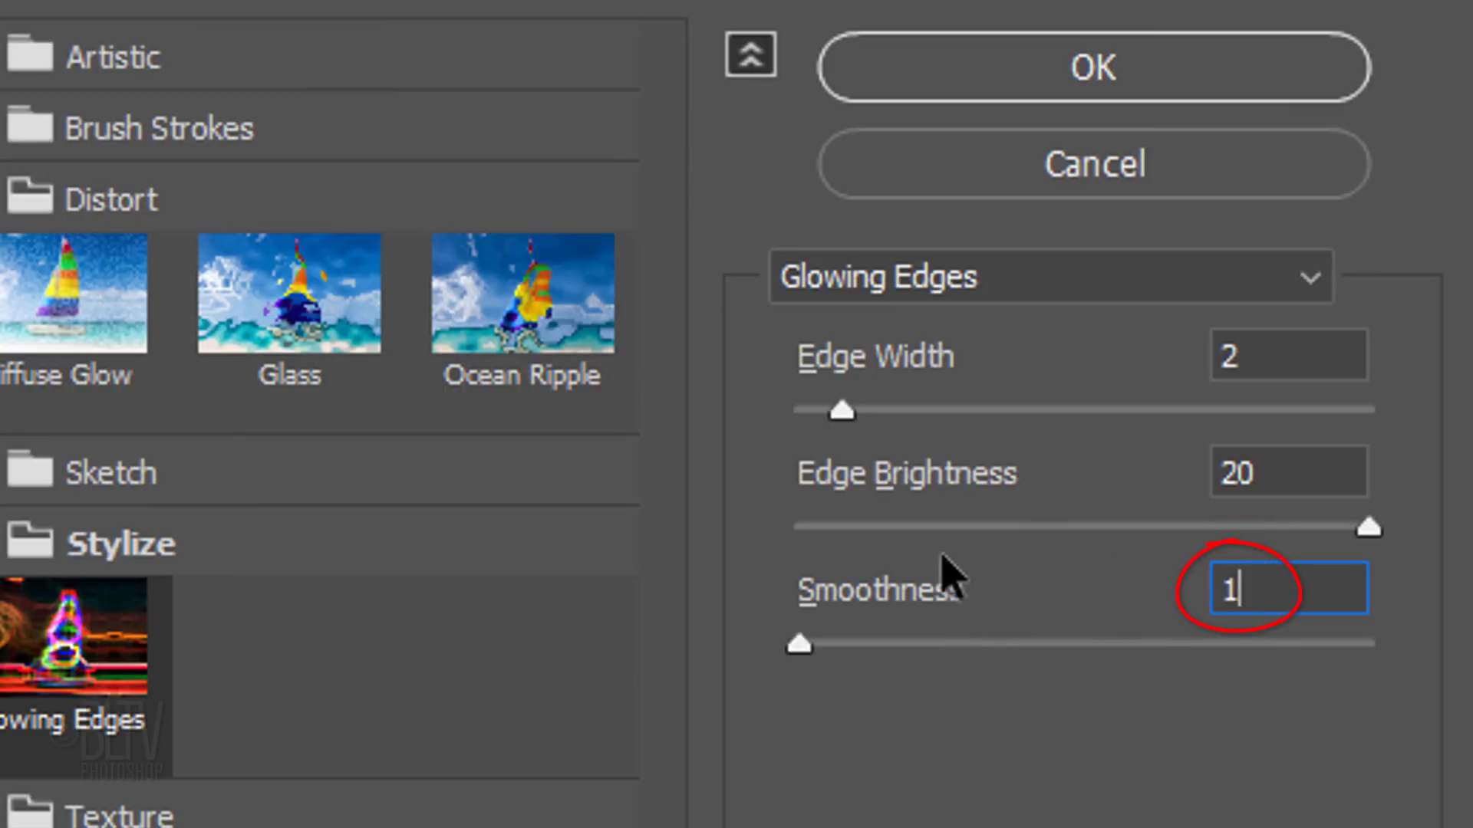
{"action": "type", "text": "5"}
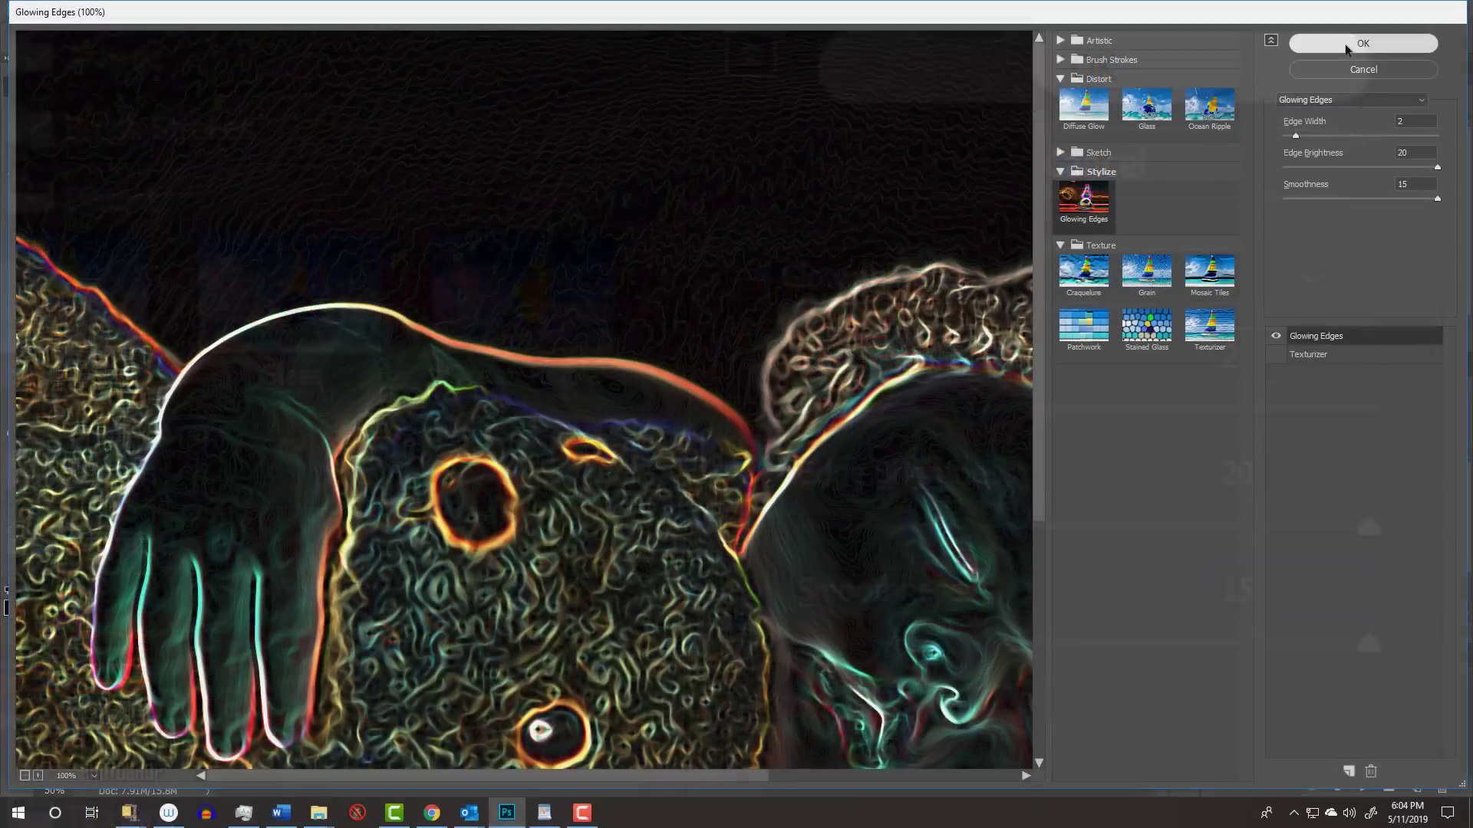
{"action": "left_click", "coordinate": [1346, 45]}
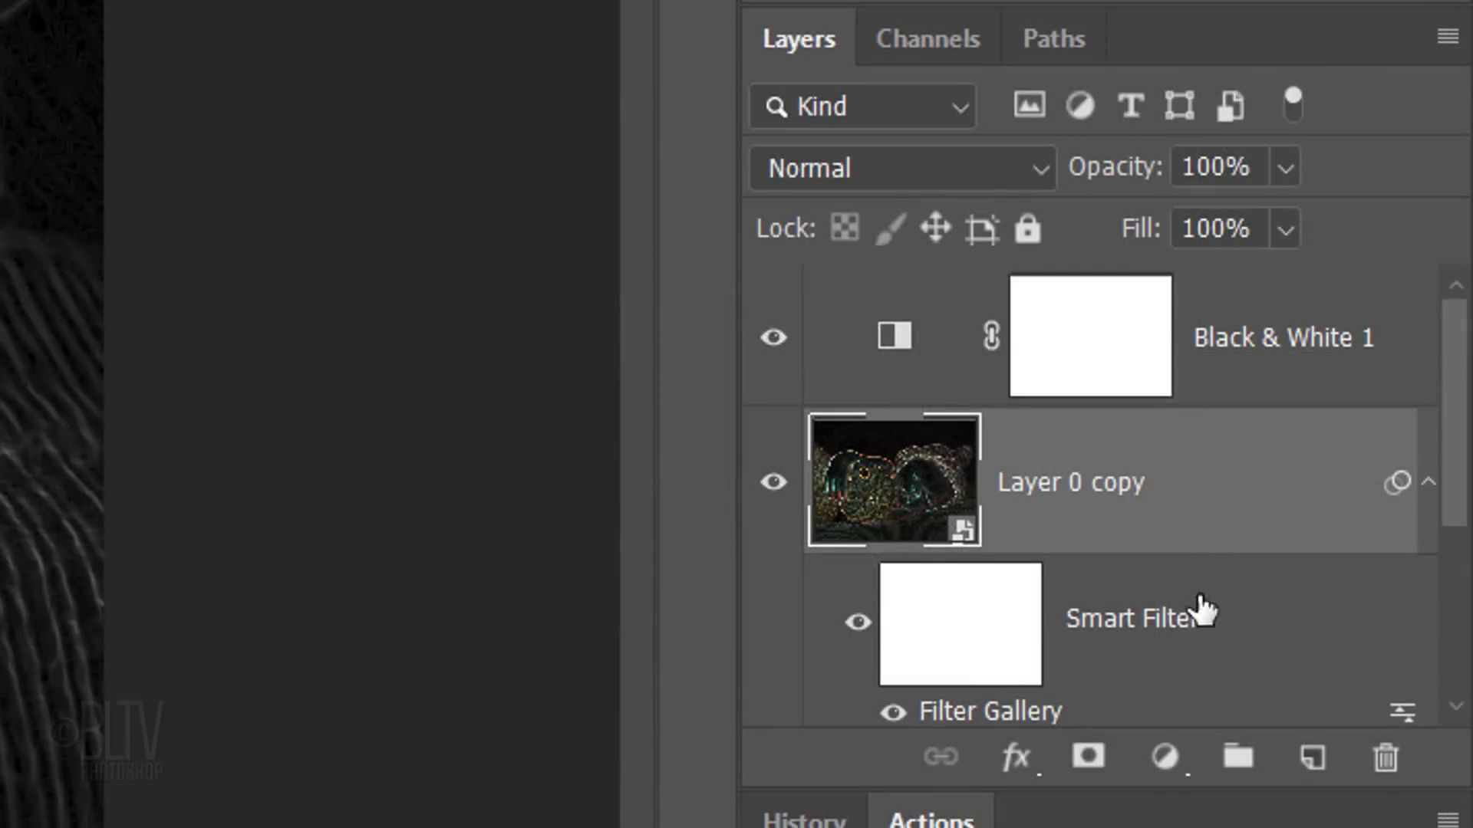
- Add an Invert adjustment layer clipped to Layer 0 copy
{"action": "left_click", "coordinate": [1160, 761]}
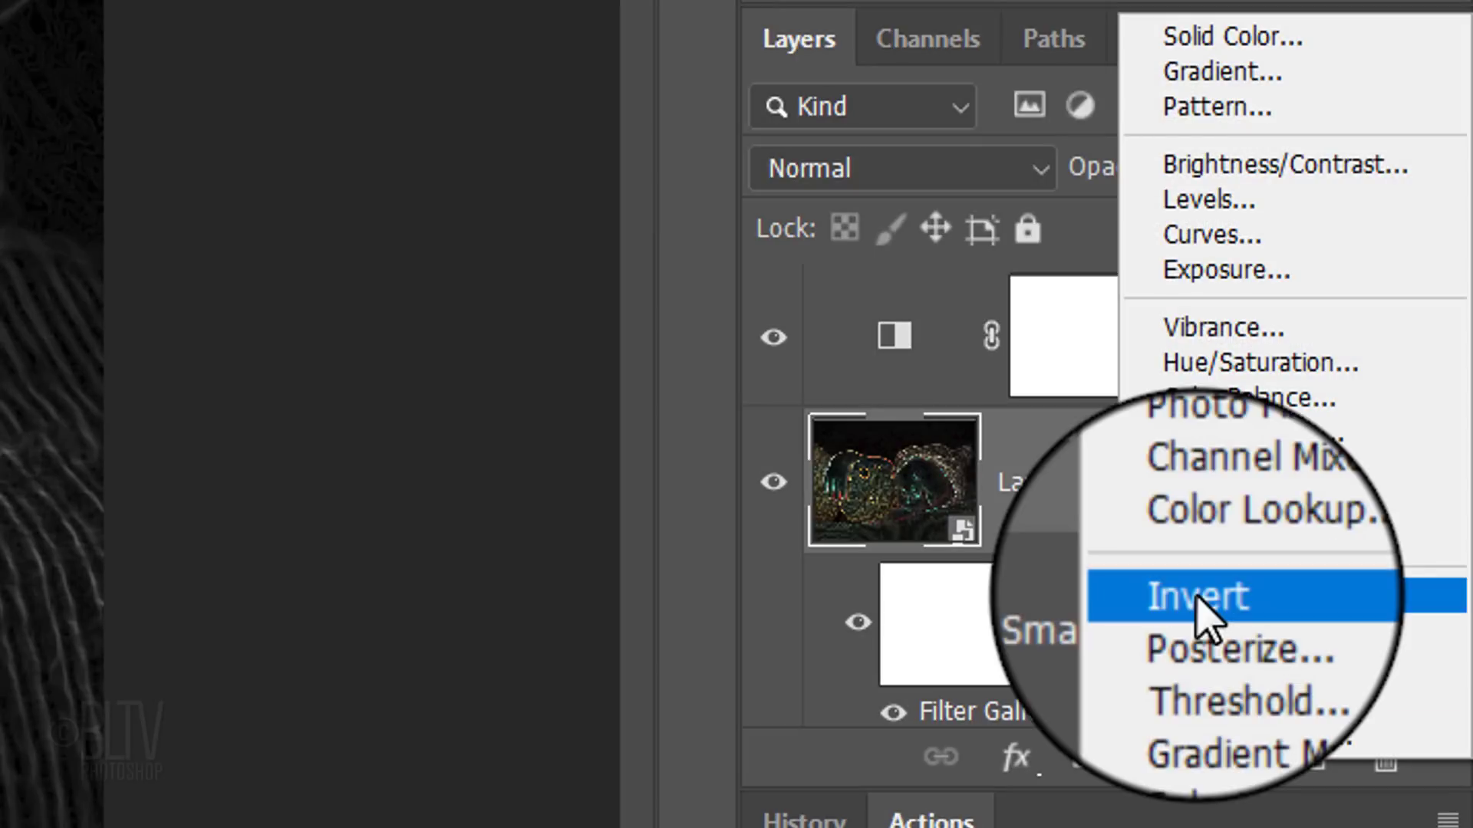
{"action": "left_click", "coordinate": [1202, 610]}
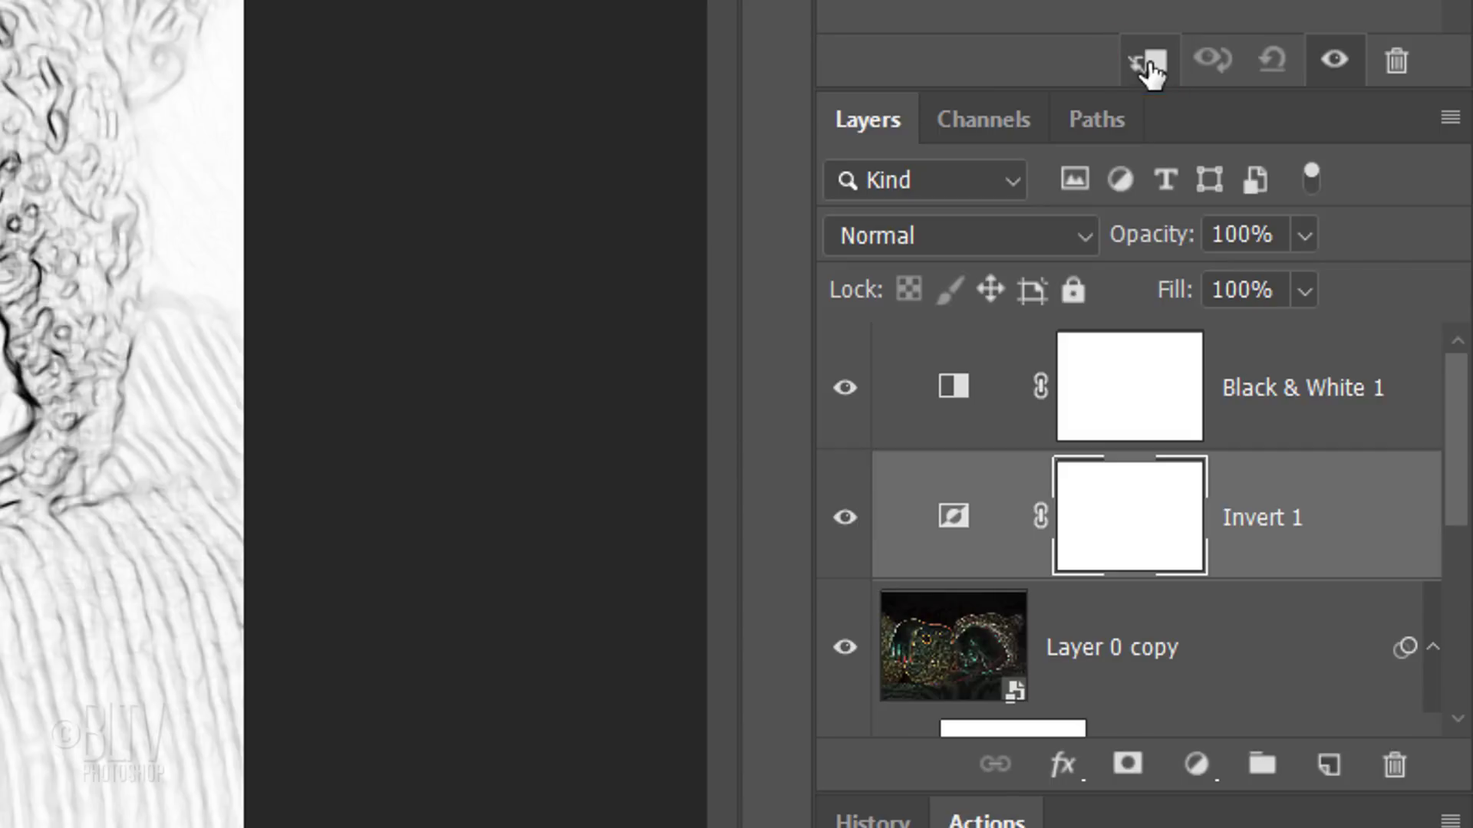
{"action": "left_click", "coordinate": [1148, 64]}
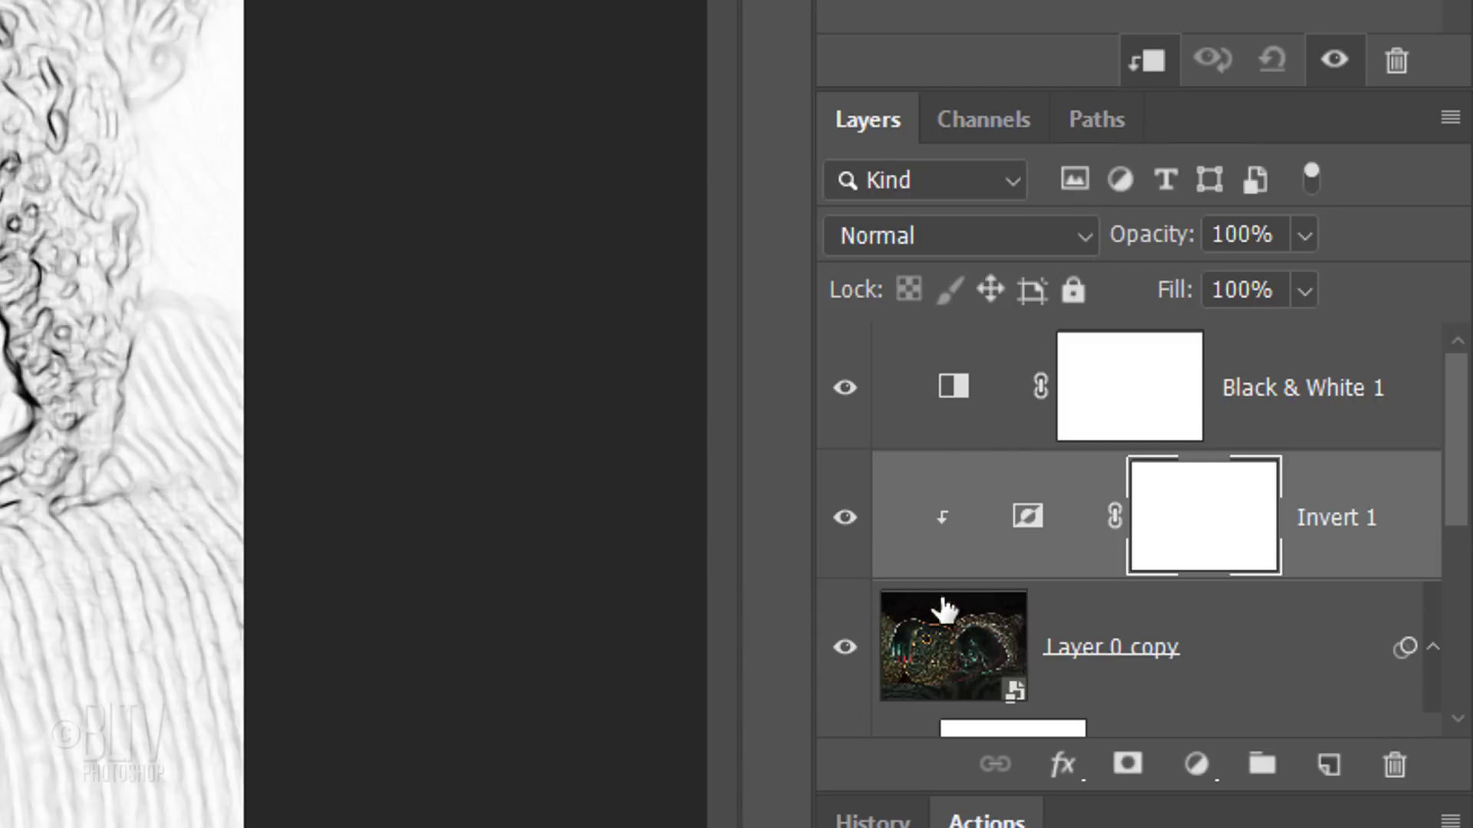
- Set Layer 0 copy to Linear Burn at 50% opacity, then select Invert 1
{"action": "left_click", "coordinate": [941, 639]}
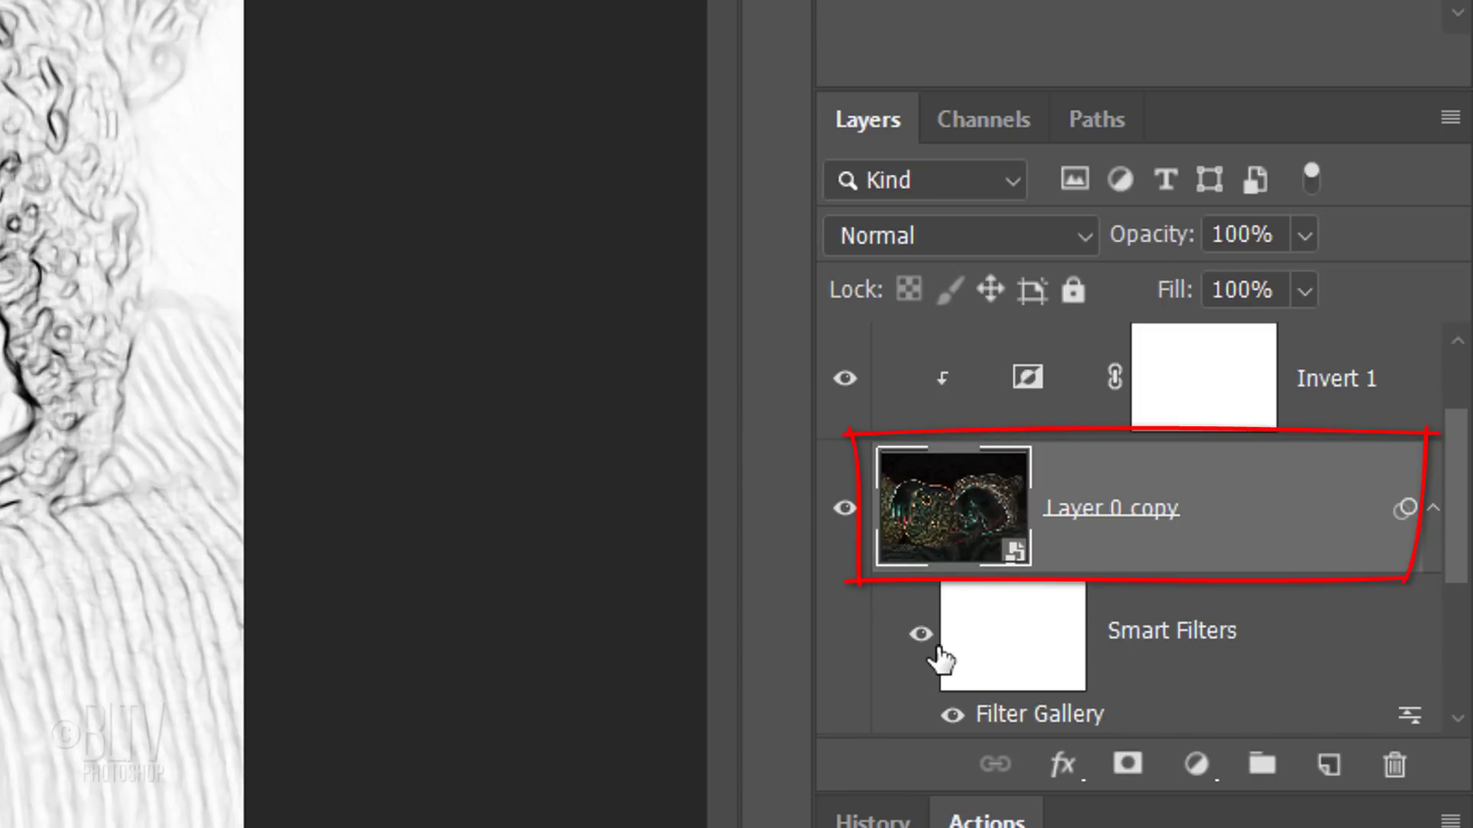
{"action": "left_click", "coordinate": [932, 235]}
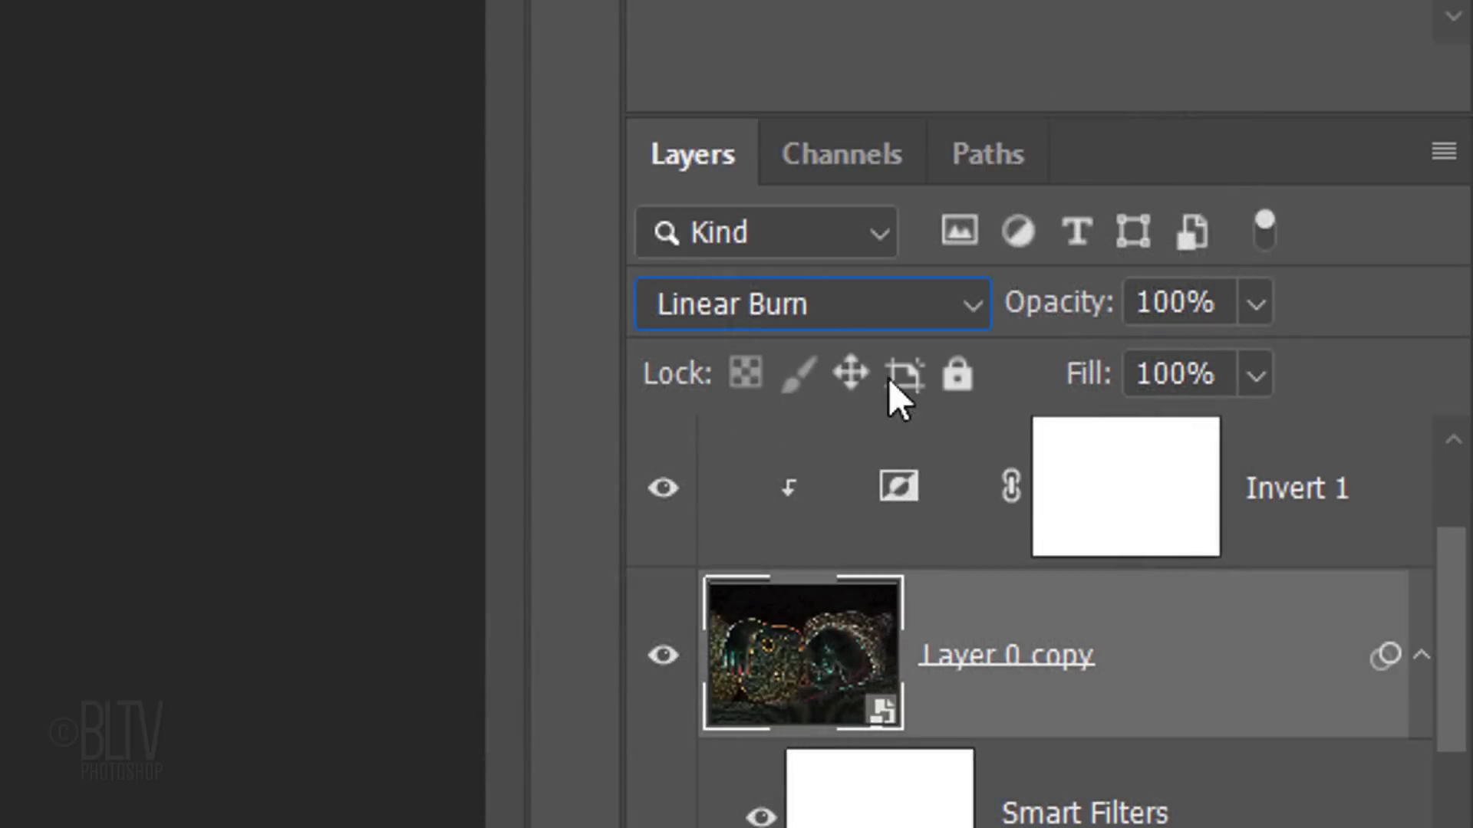
{"action": "left_click", "coordinate": [1165, 302]}
{"action": "type", "text": "50"}
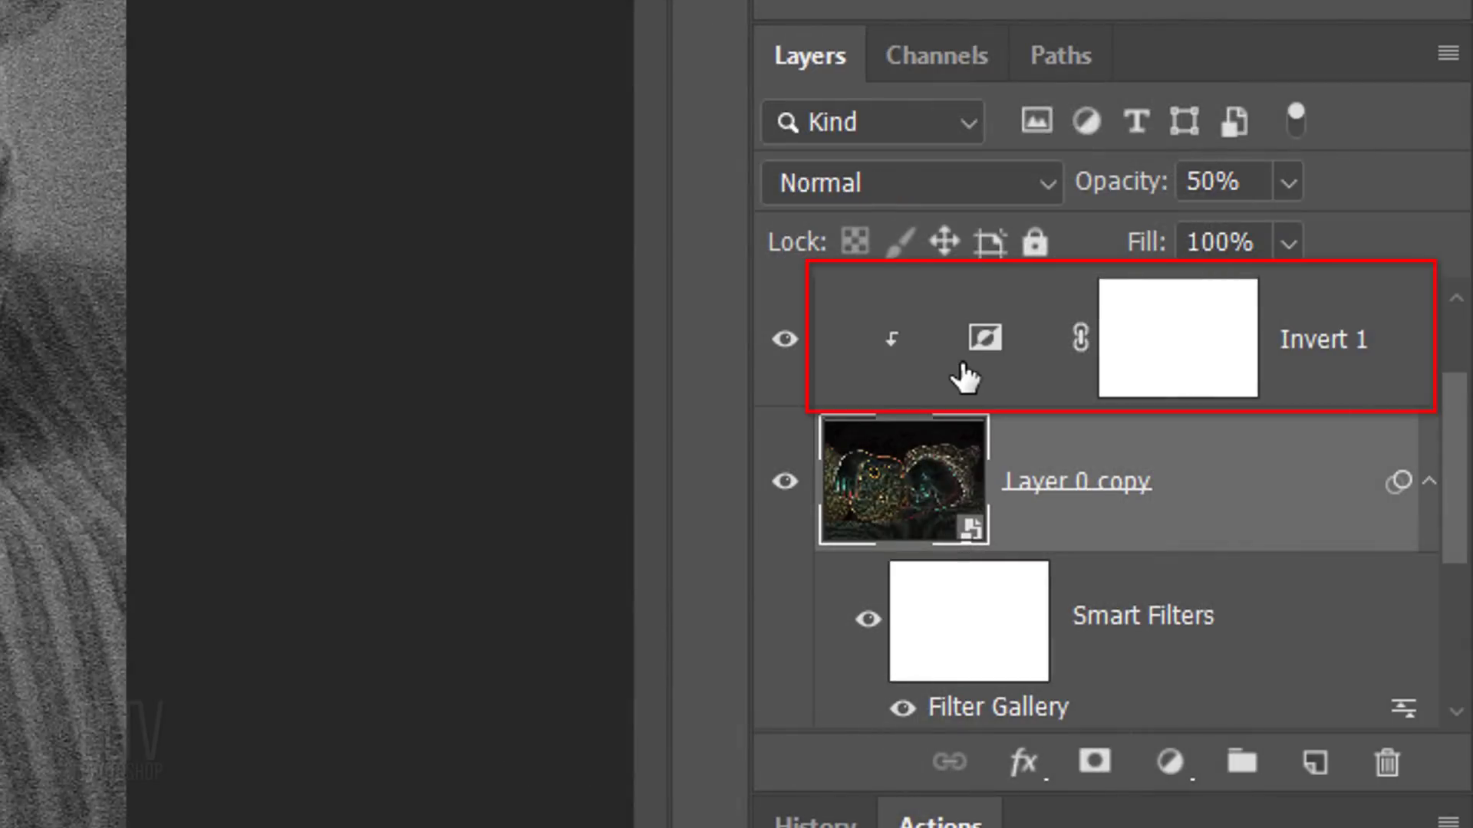
{"action": "left_click", "coordinate": [965, 378]}
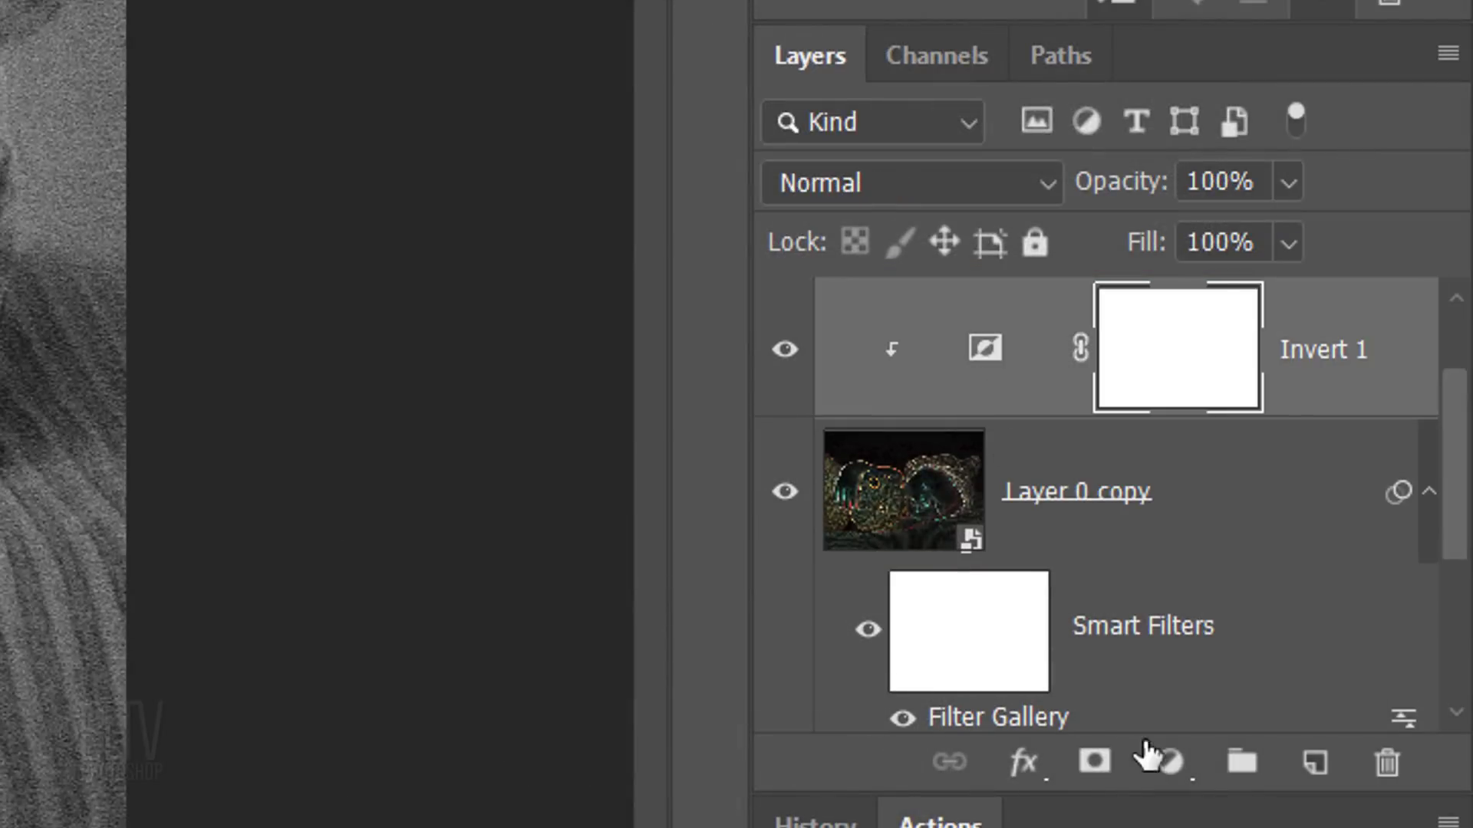
- Add a Levels adjustment with midtones at 0.83, then select Layer 0 copy
{"action": "left_click", "coordinate": [1172, 761]}
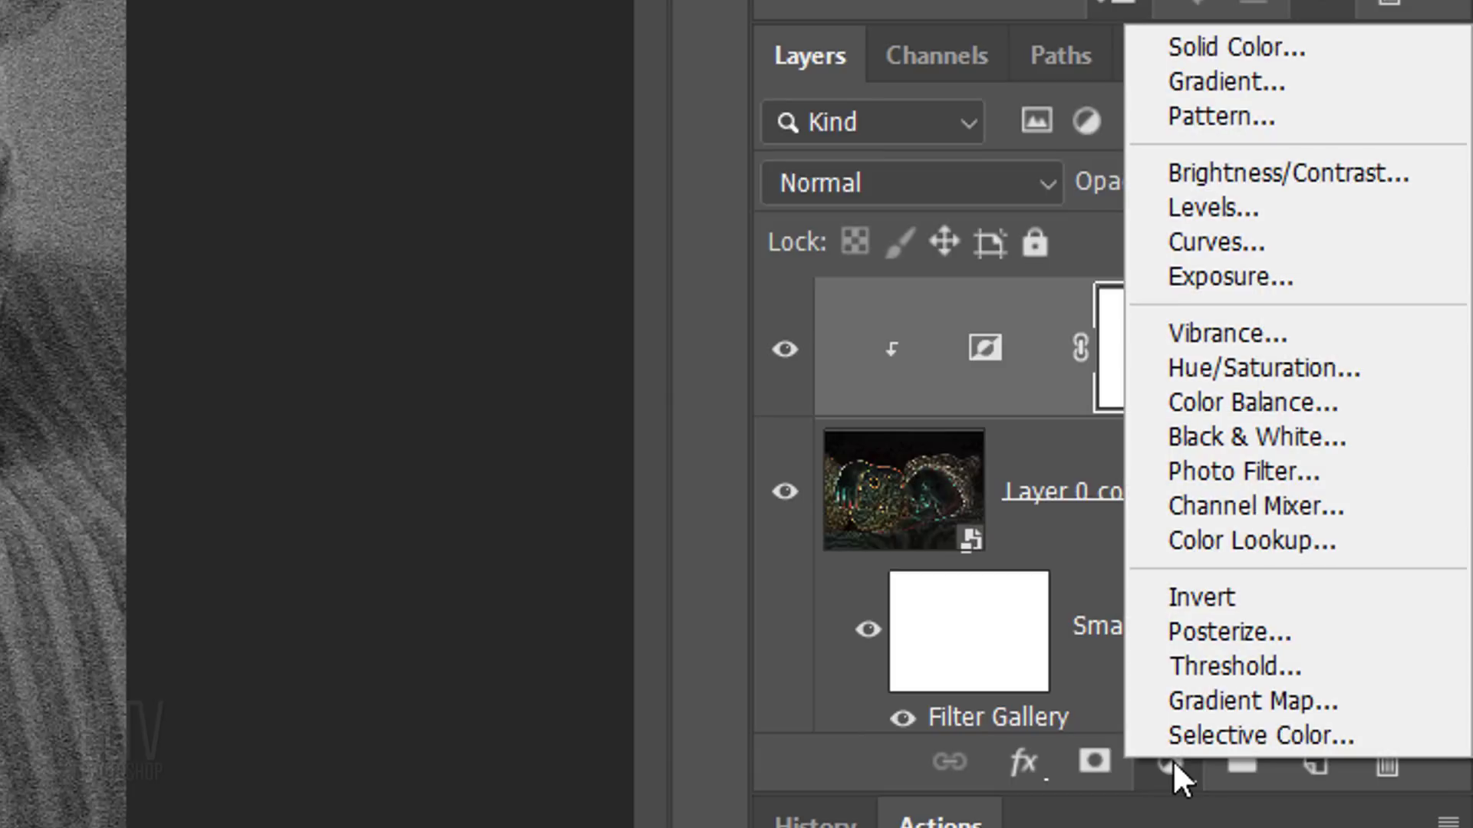
{"action": "left_click", "coordinate": [1197, 207]}
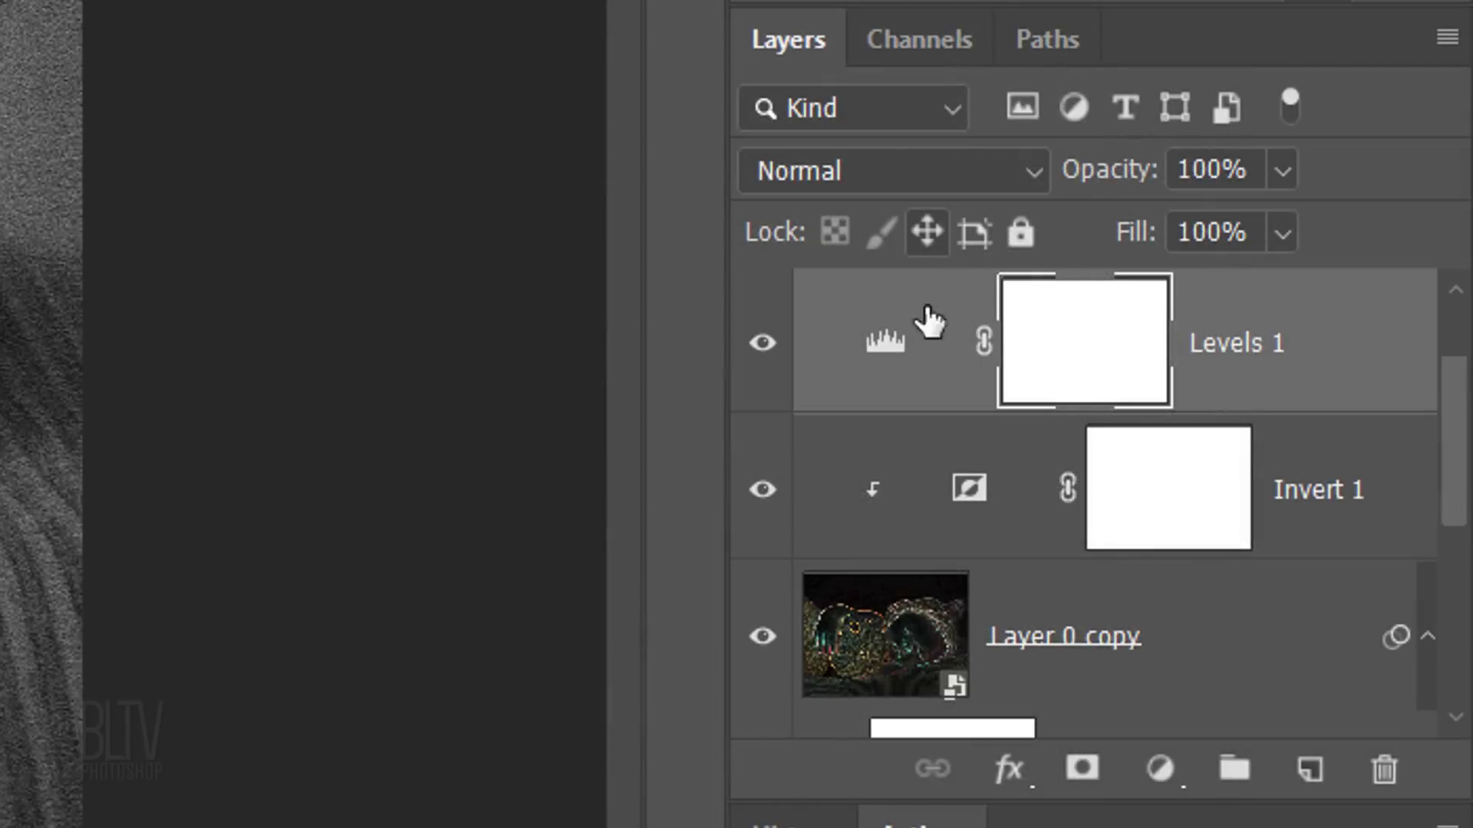
{"action": "left_click", "coordinate": [904, 657]}
{"action": "scroll", "coordinate": [892, 661], "scroll_direction": "down", "scroll_amount": 1}
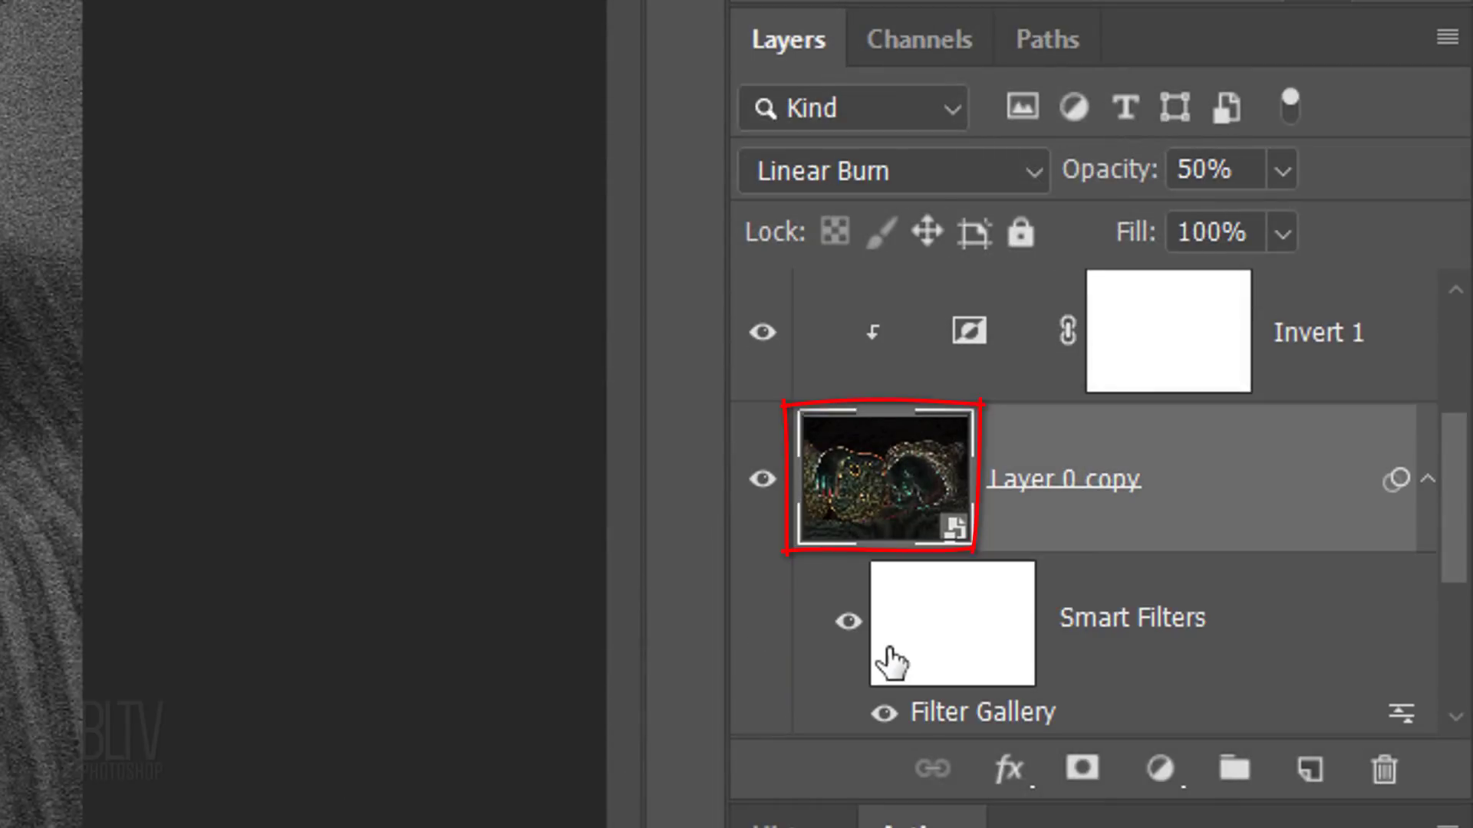
- Mask Layer 0 copy and ready a soft round 100 px brush with 0% hardness at 35% opacity
{"action": "left_click", "coordinate": [1082, 769]}
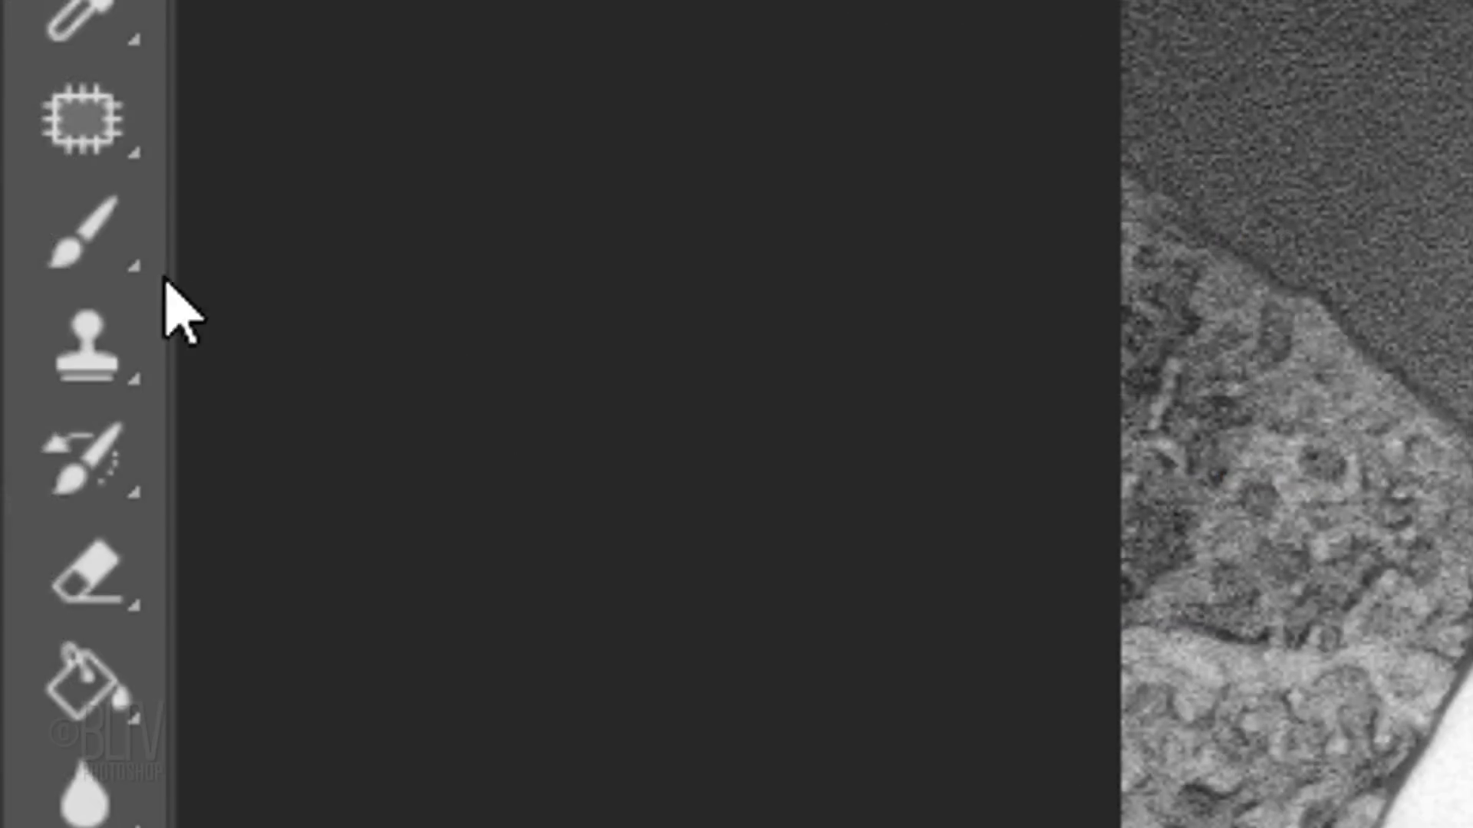
{"action": "right_click", "coordinate": [125, 267]}
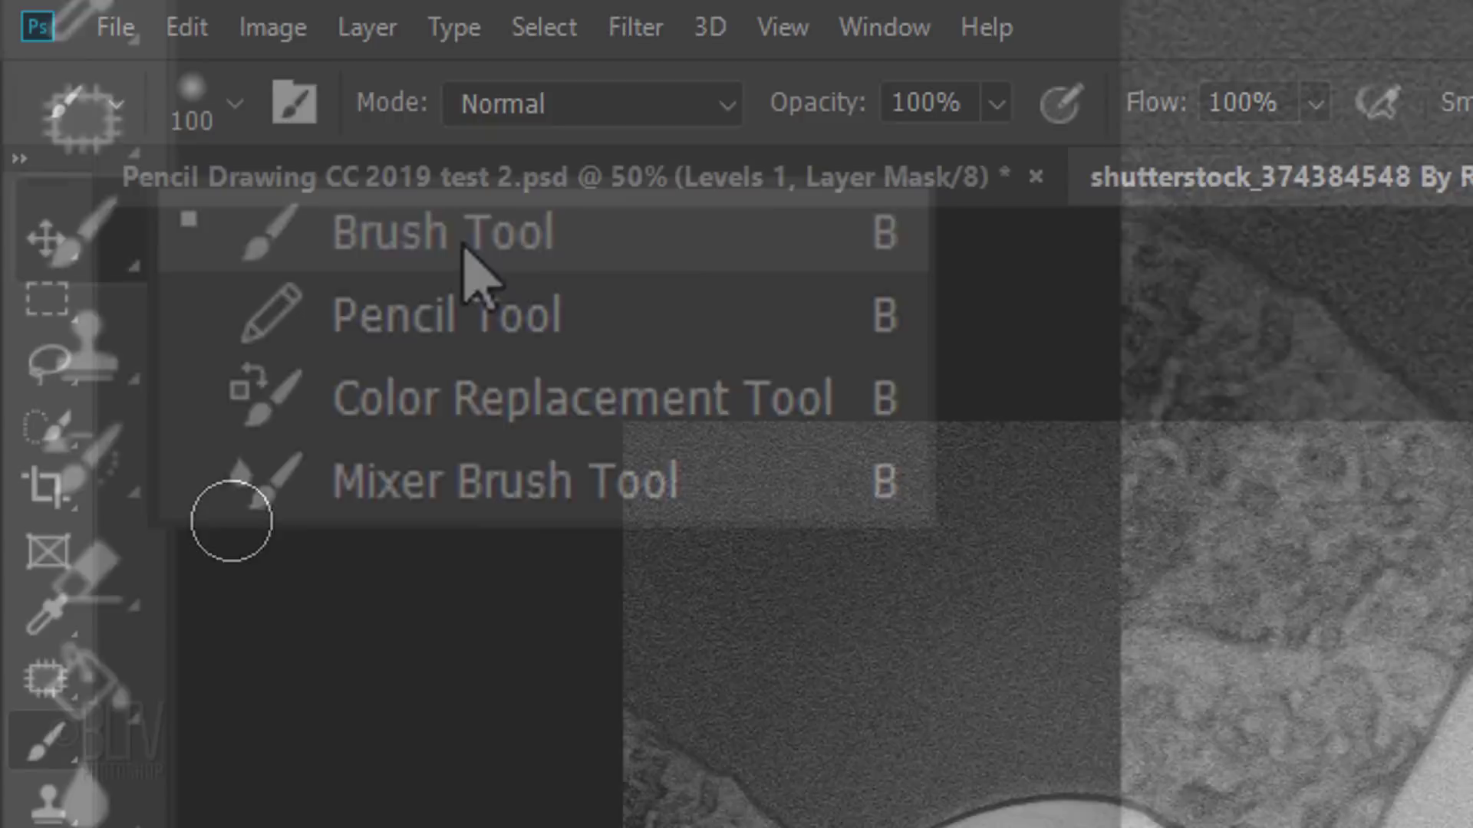
{"action": "left_click", "coordinate": [466, 259]}
{"action": "left_click", "coordinate": [226, 105]}
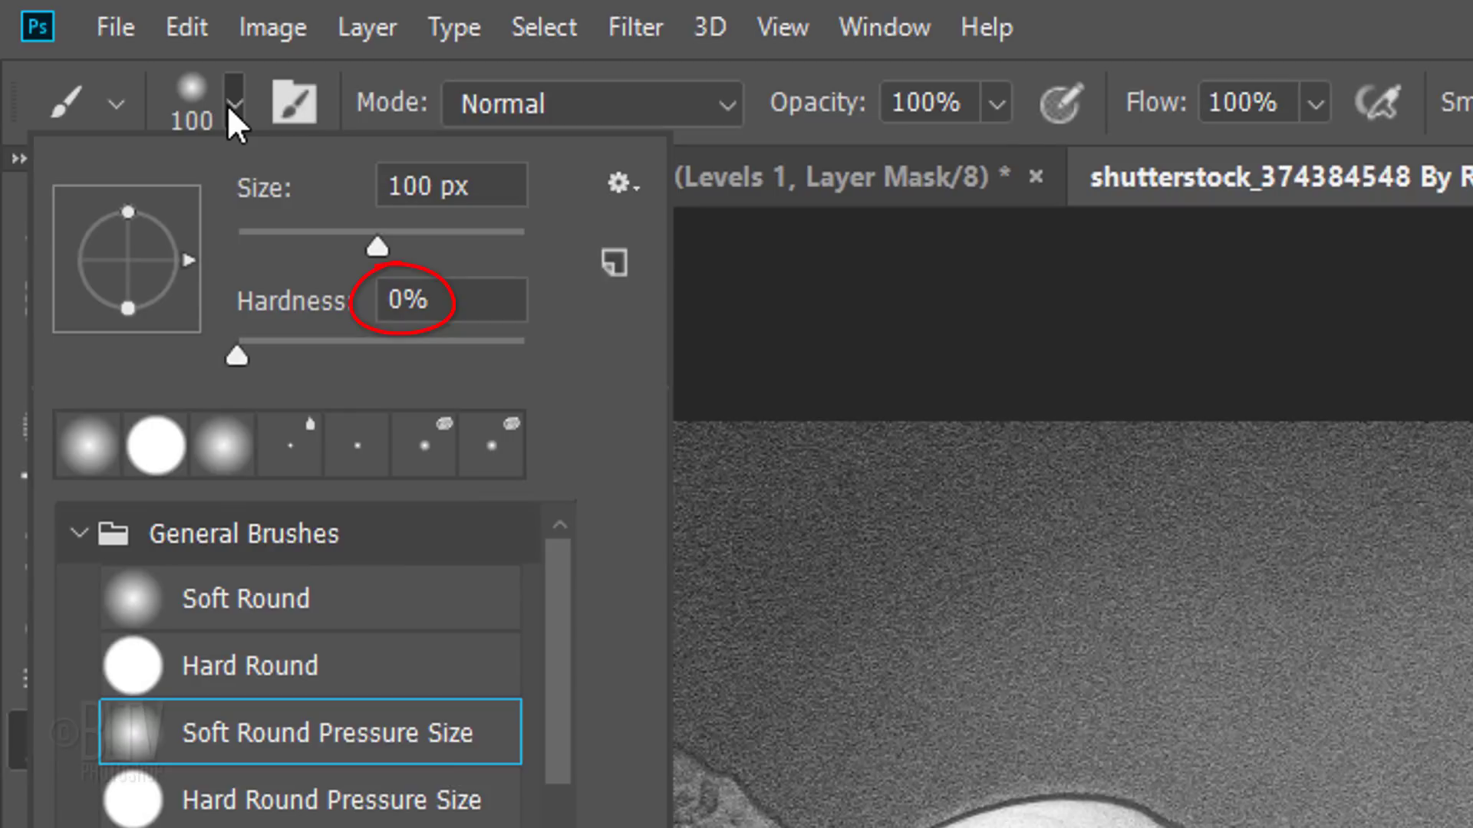
{"action": "left_click", "coordinate": [962, 103]}
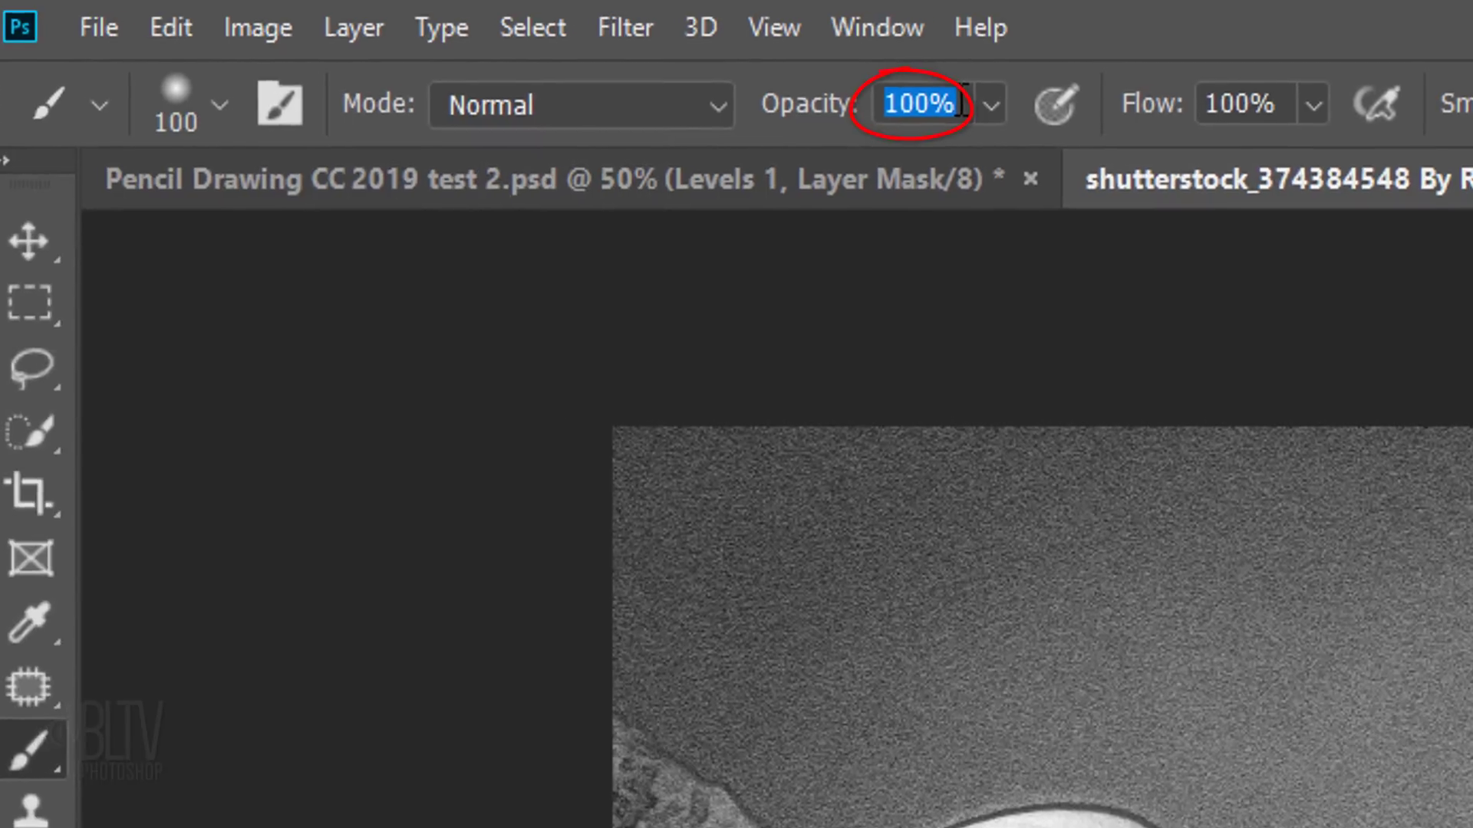
{"action": "type", "text": "35"}
{"action": "key", "text": "Return"}
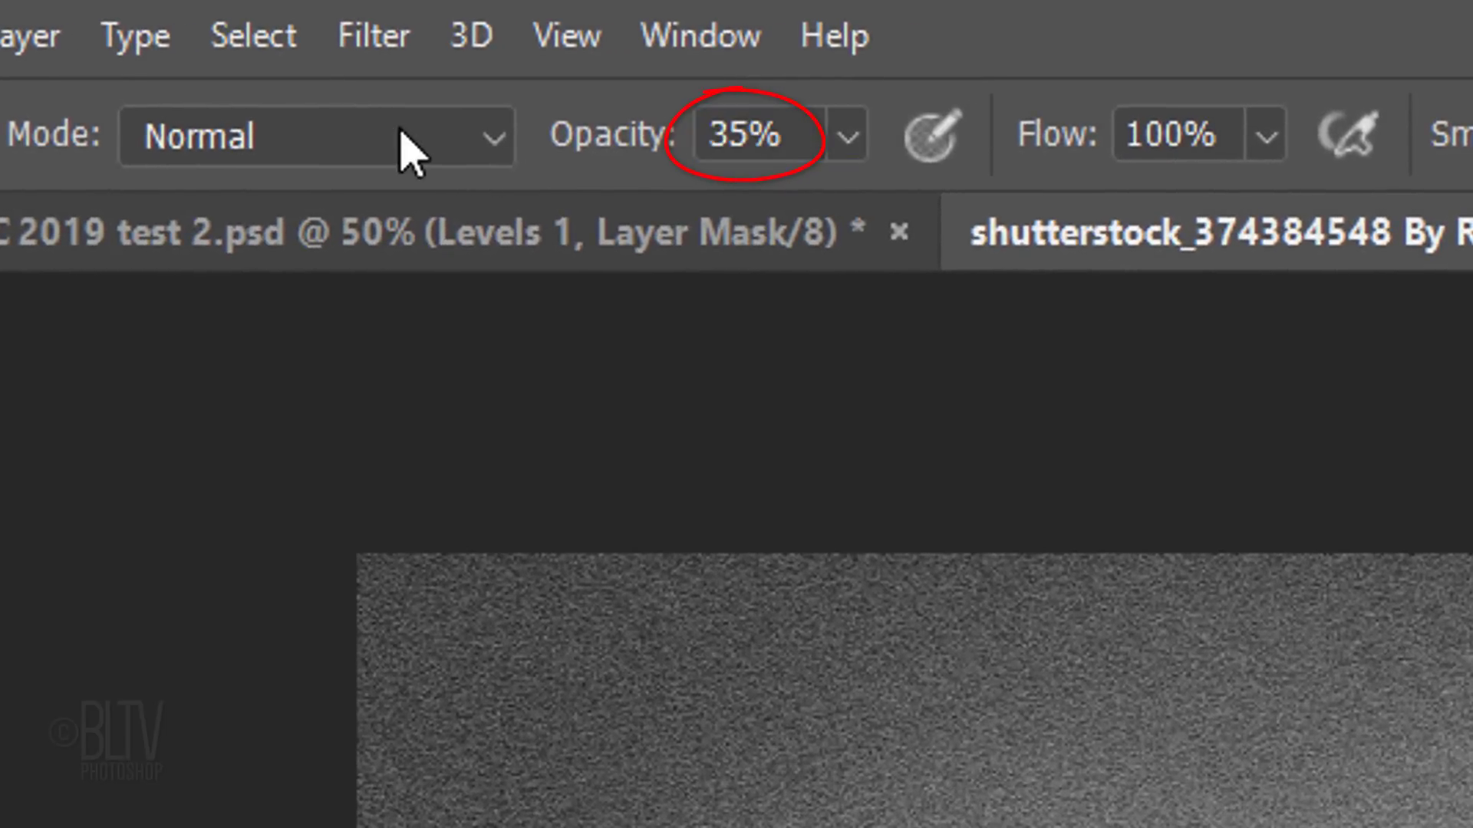